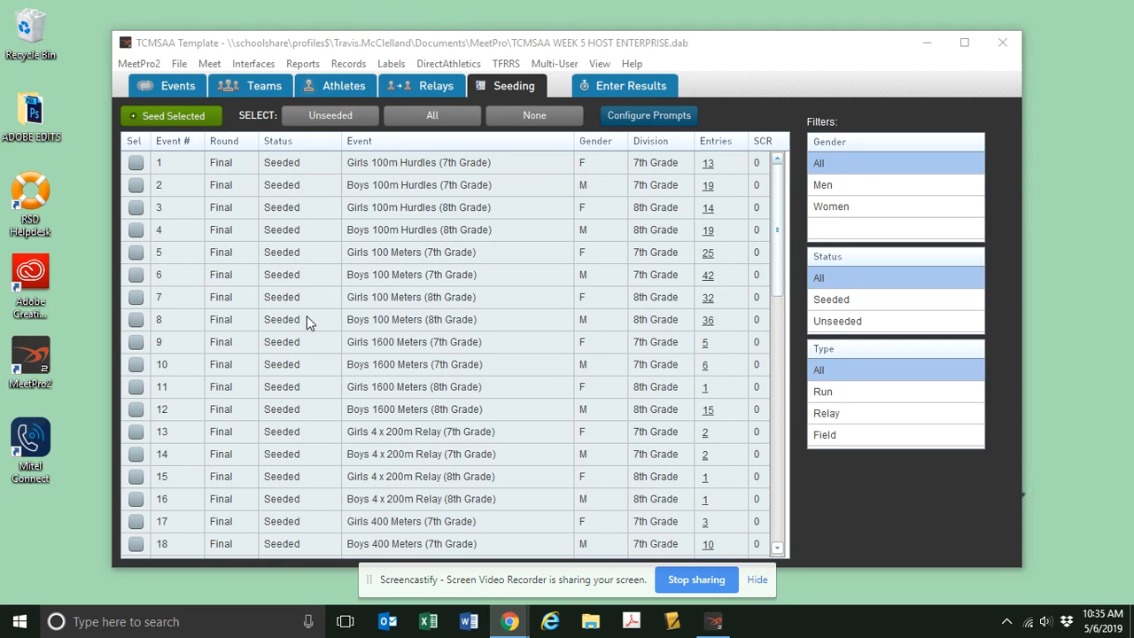
# Open the Start Lists report settings and order the track start list by event number
pyautogui.click(759, 580)
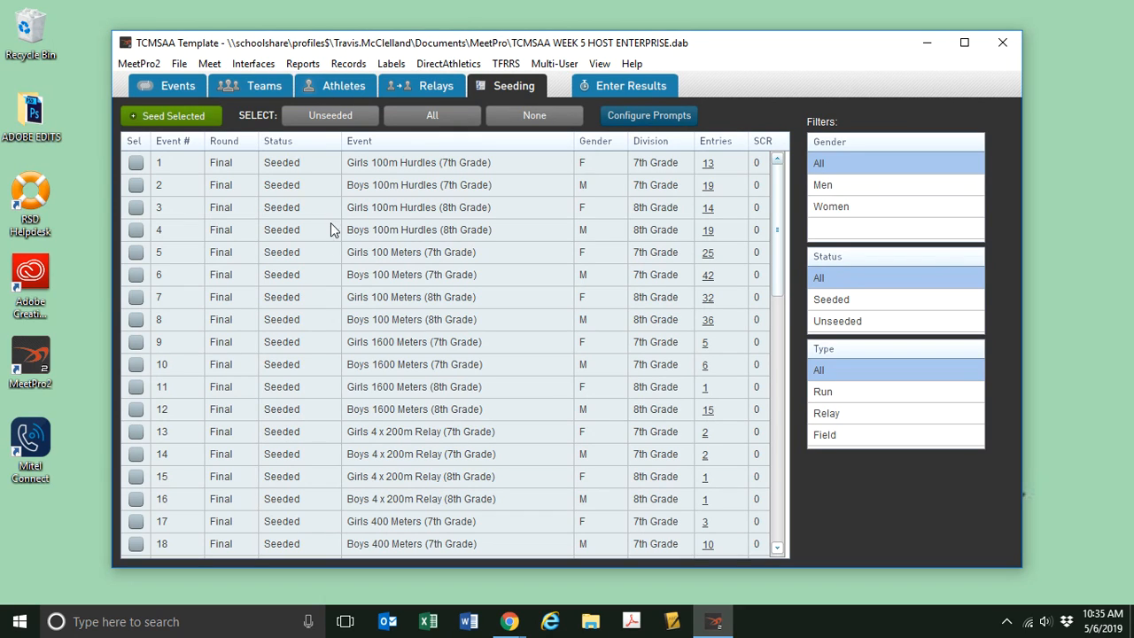
pyautogui.click(303, 64)
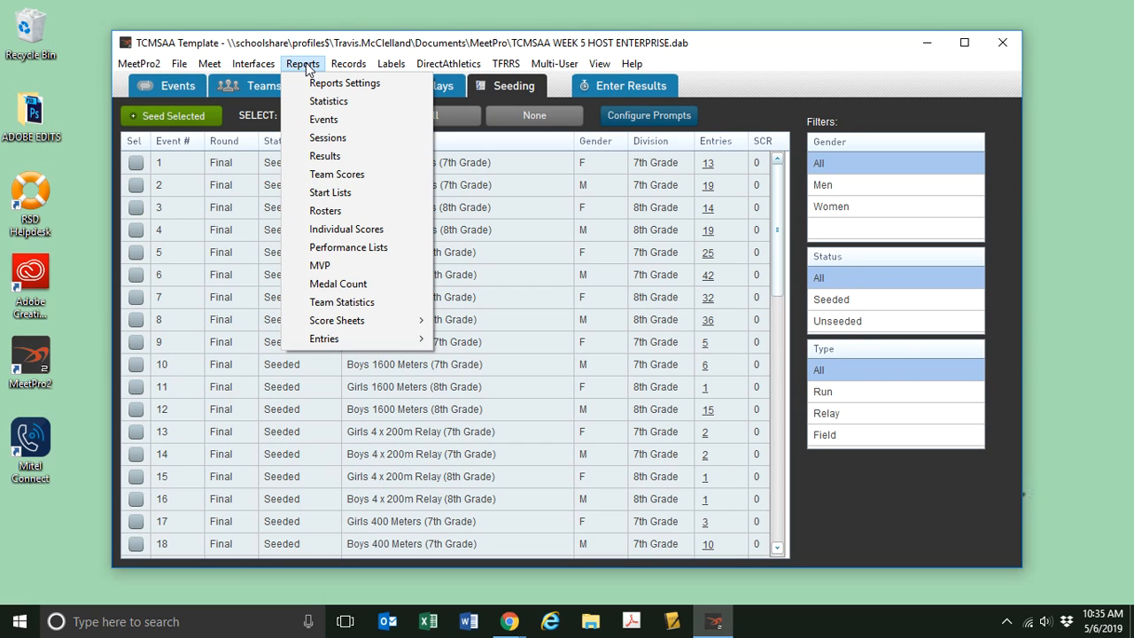
pyautogui.click(318, 193)
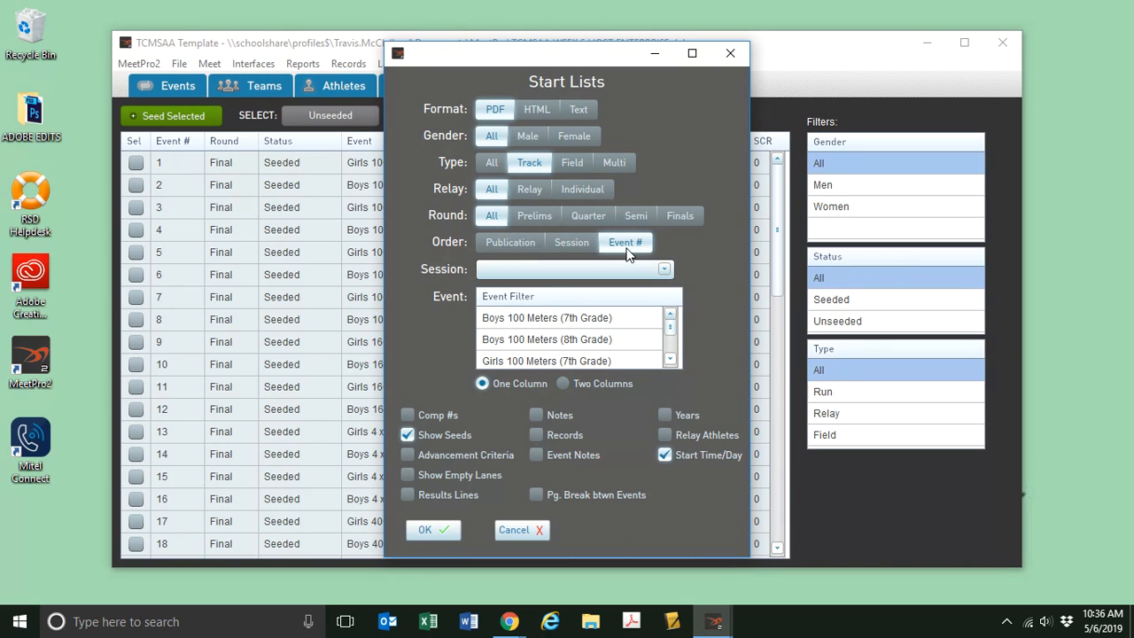
pyautogui.click(511, 244)
pyautogui.click(567, 245)
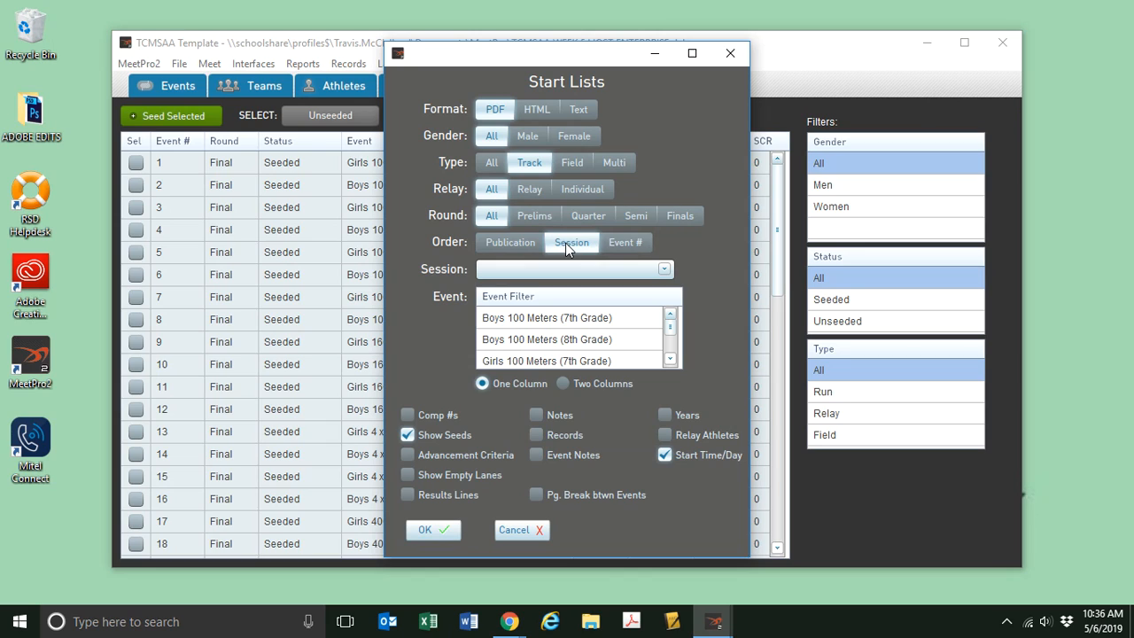
pyautogui.click(623, 242)
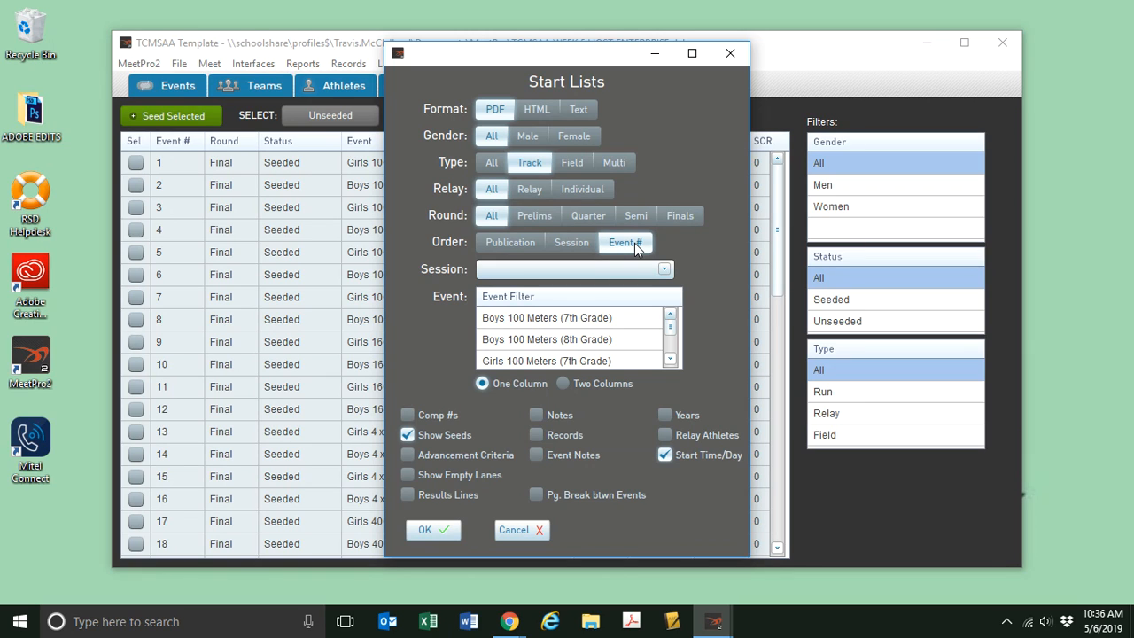
# Select the range of events from Boys 100 Meters (7th Grade) through Girls 800m SMR (7th Grade) in the event filter
pyautogui.click(543, 321)
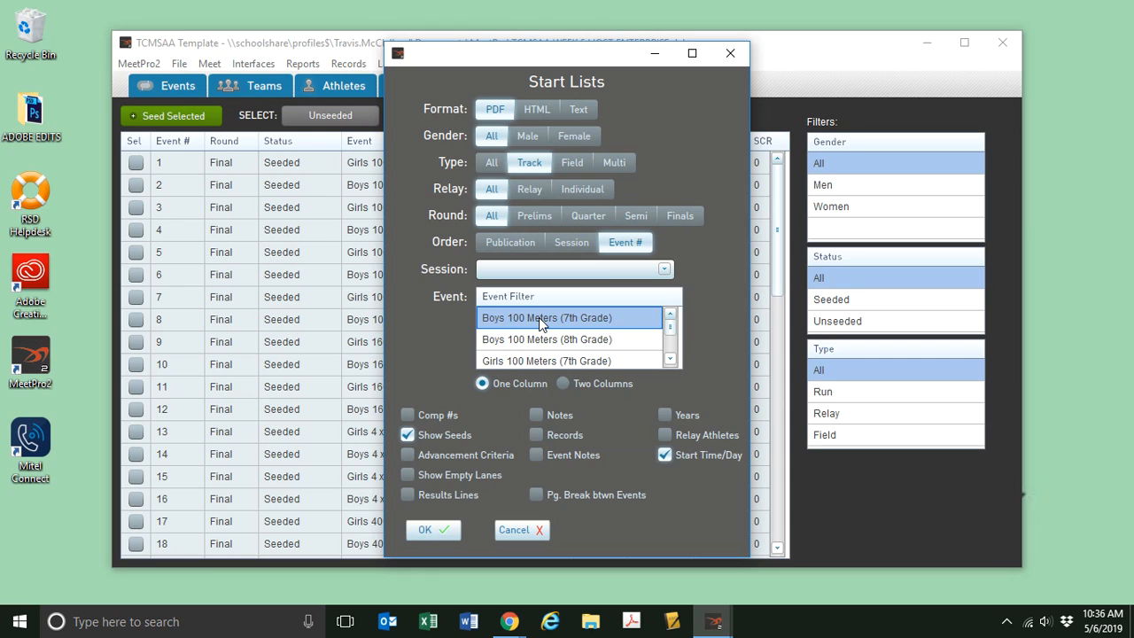
pyautogui.scroll(-5, 547, 324)
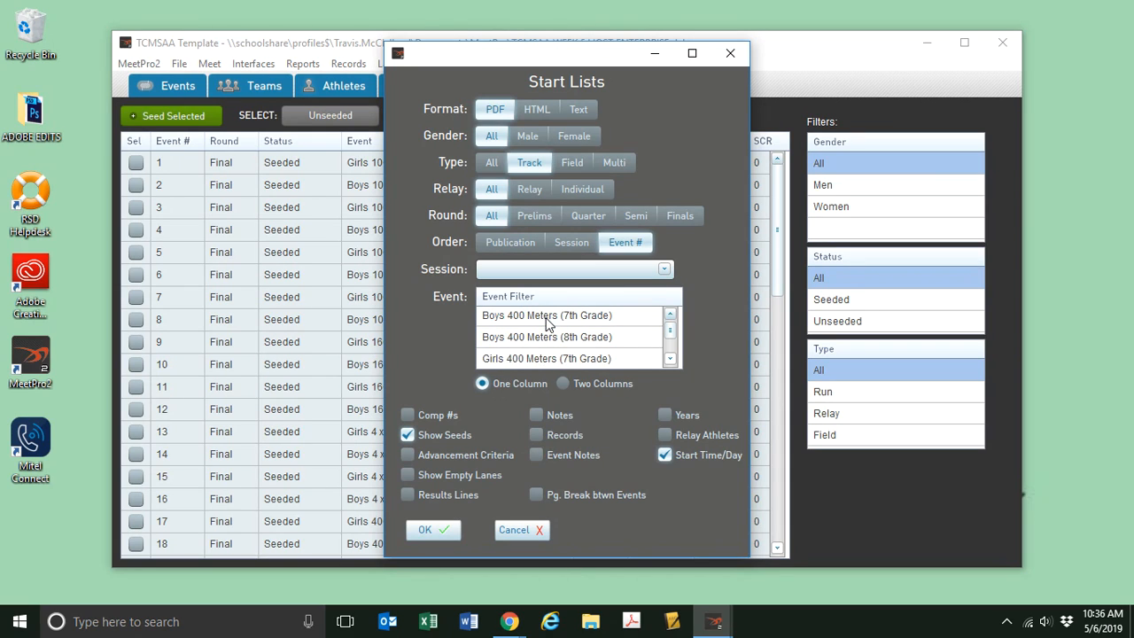
pyautogui.scroll(-6, 546, 324)
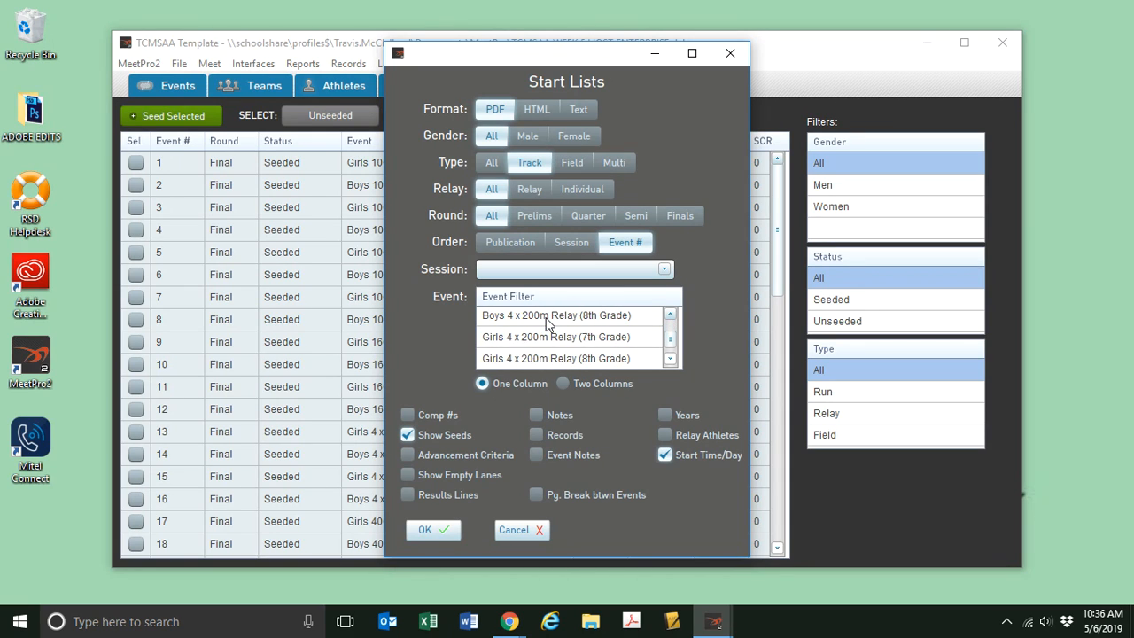
pyautogui.scroll(-3, 546, 324)
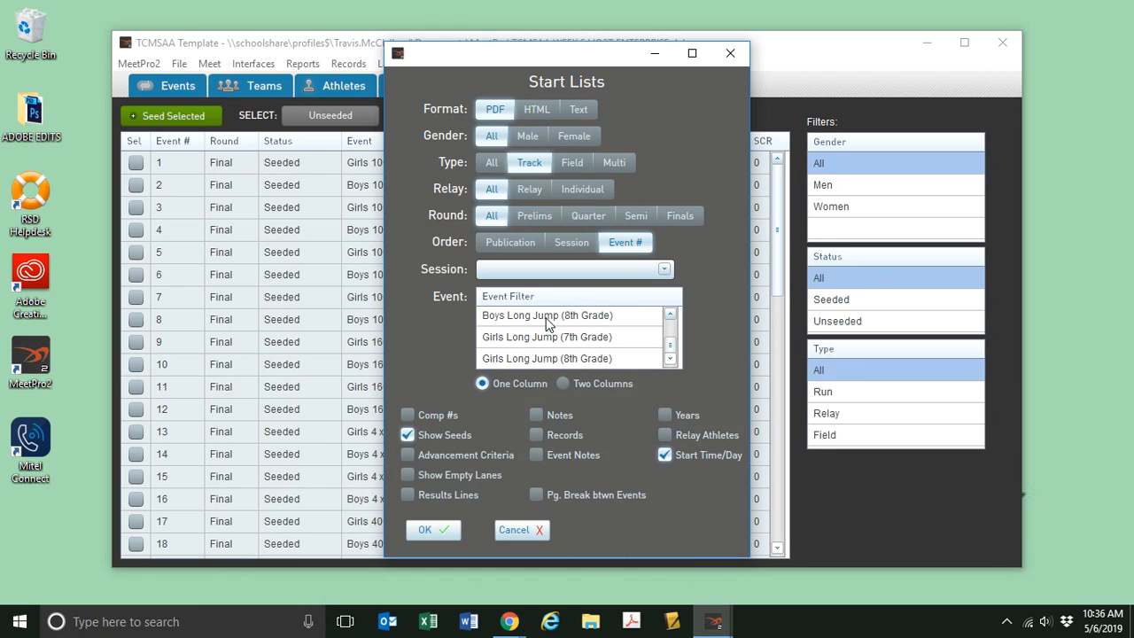
pyautogui.scroll(1, 547, 324)
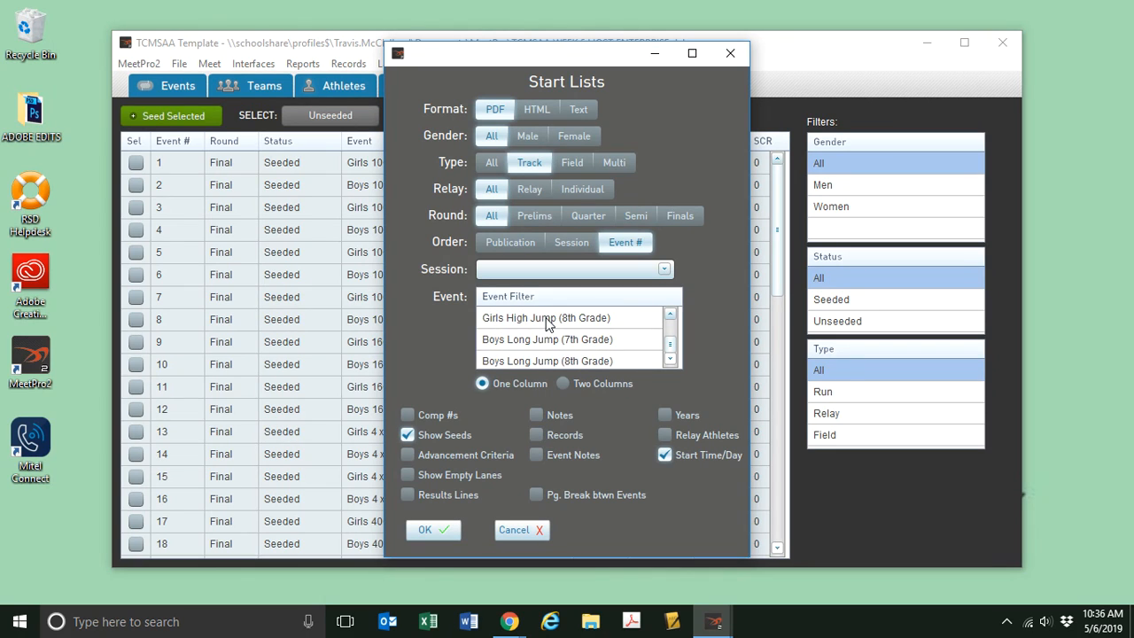
pyautogui.scroll(1, 547, 324)
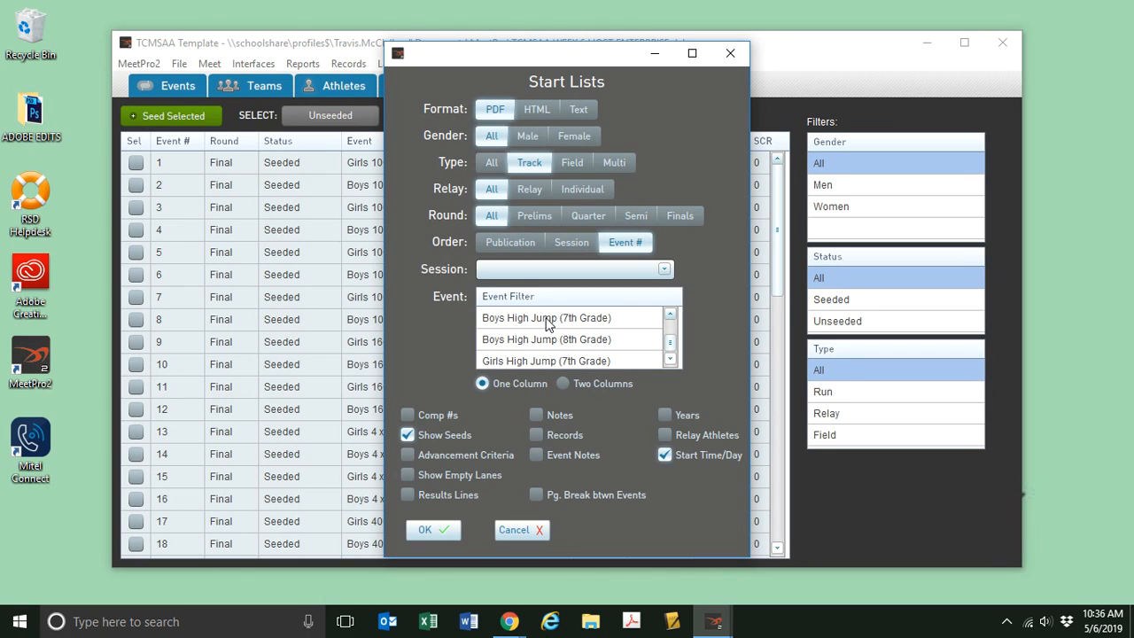
pyautogui.scroll(1, 525, 325)
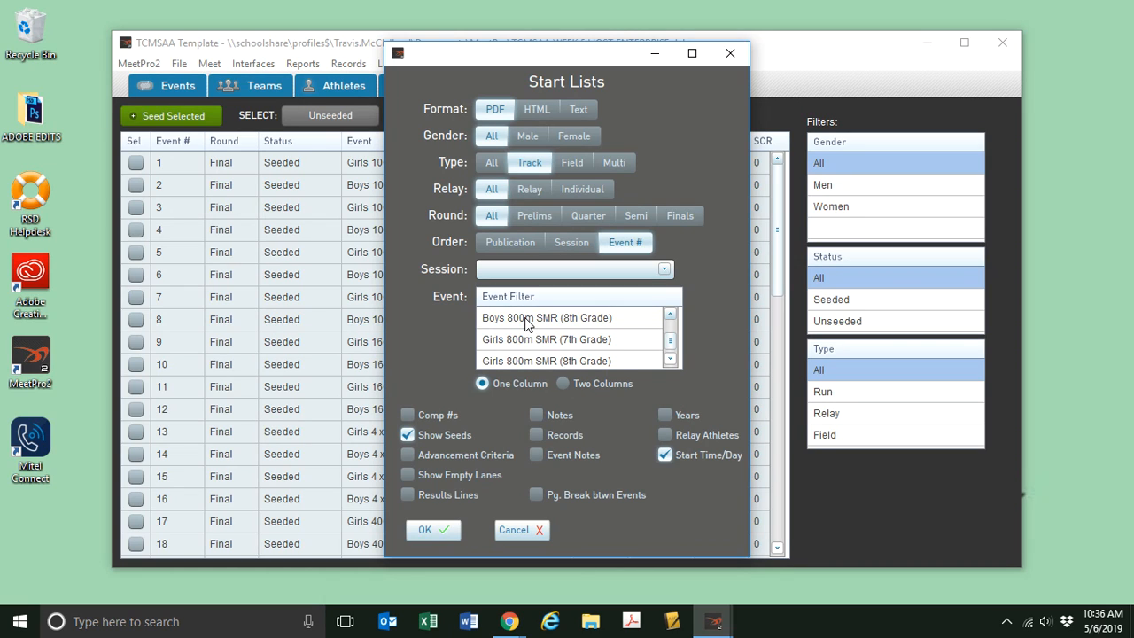
pyautogui.scroll(-3, 525, 341)
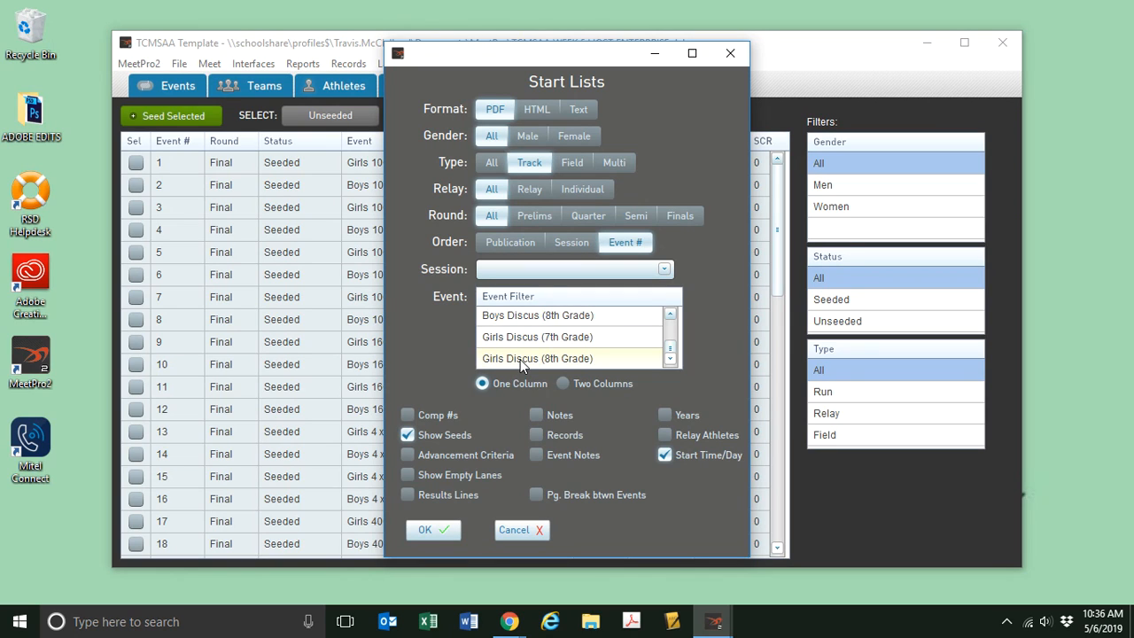
pyautogui.scroll(4, 520, 359)
pyautogui.scroll(1, 520, 359)
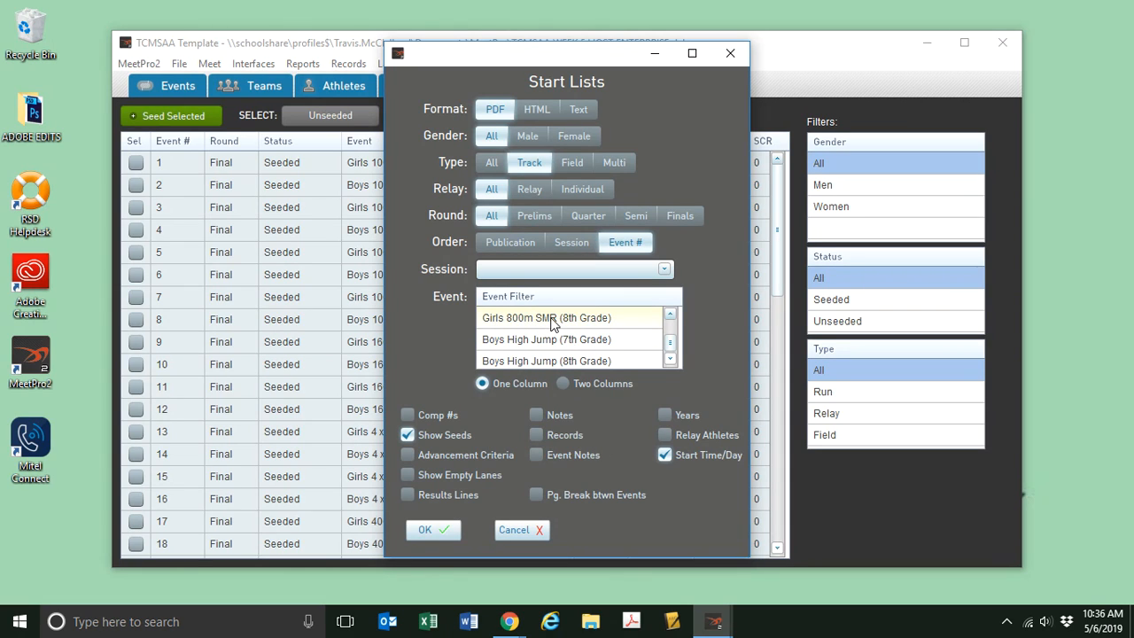
pyautogui.scroll(1, 549, 326)
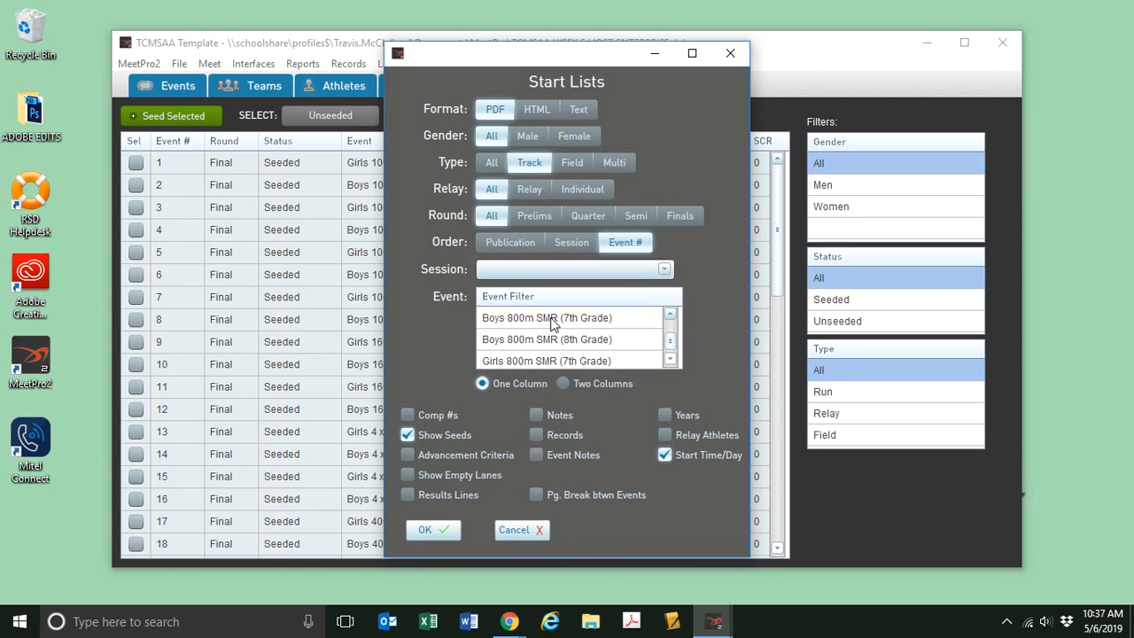
pyautogui.scroll(-1, 543, 345)
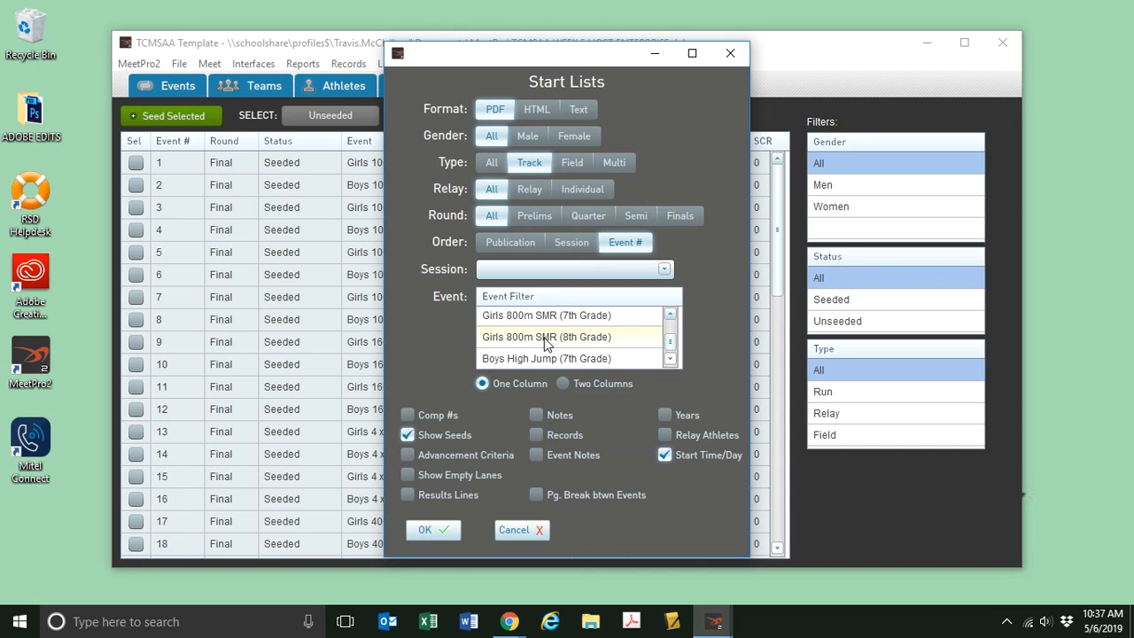
pyautogui.scroll(11, 545, 344)
pyautogui.scroll(-6, 542, 345)
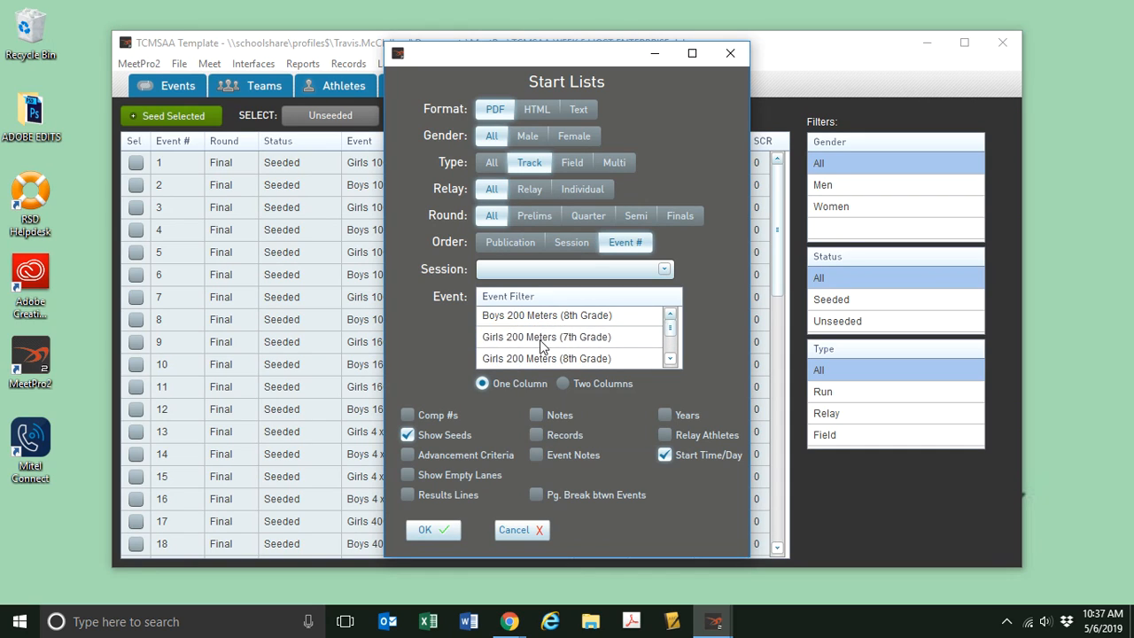
pyautogui.scroll(-6, 539, 345)
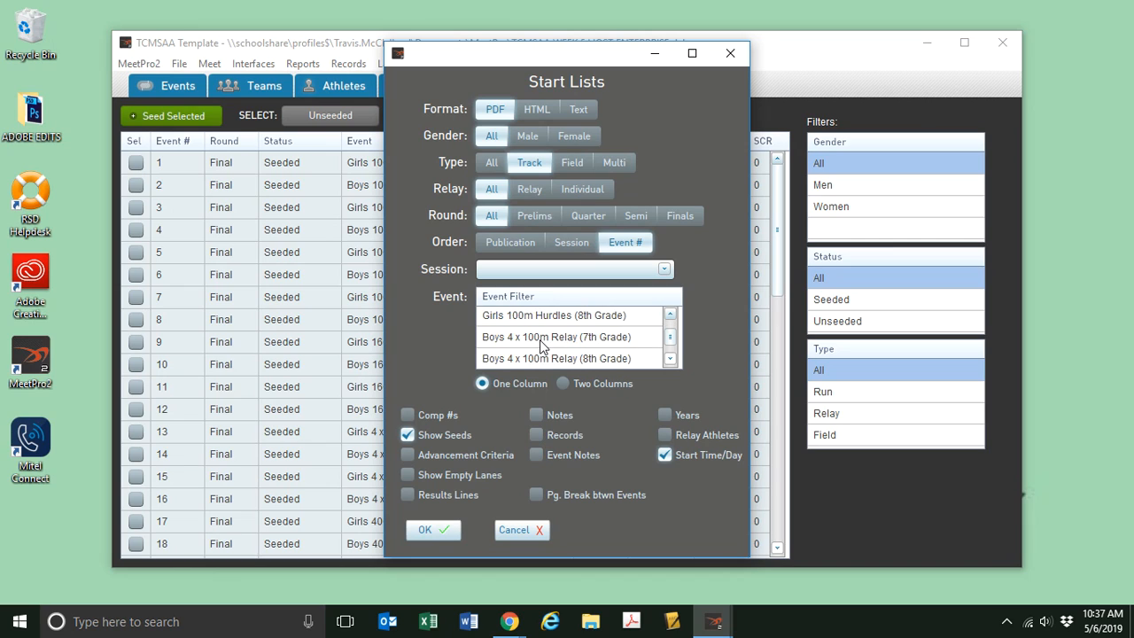
pyautogui.scroll(1, 542, 346)
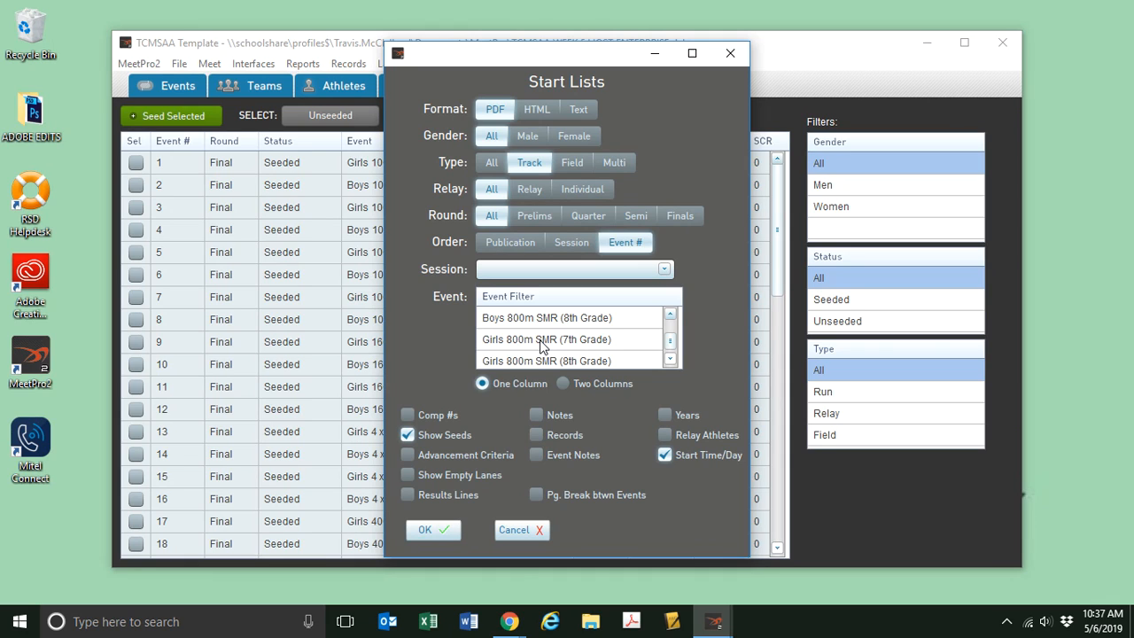
pyautogui.keyDown('shift'); pyautogui.click(542, 346); pyautogui.keyUp('shift')
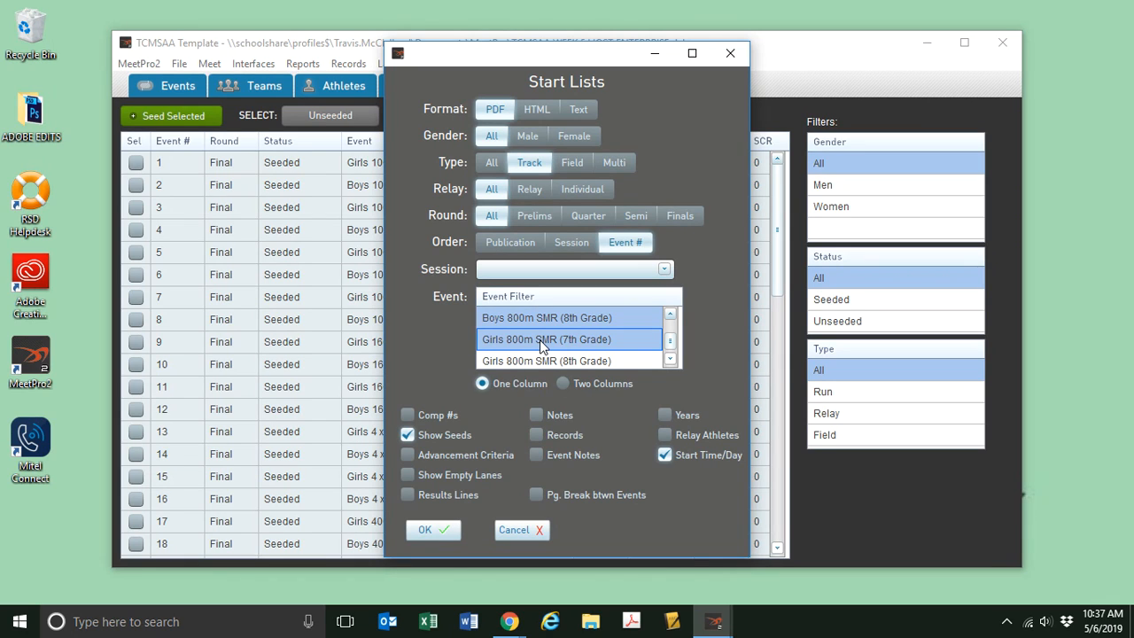
pyautogui.scroll(8, 542, 346)
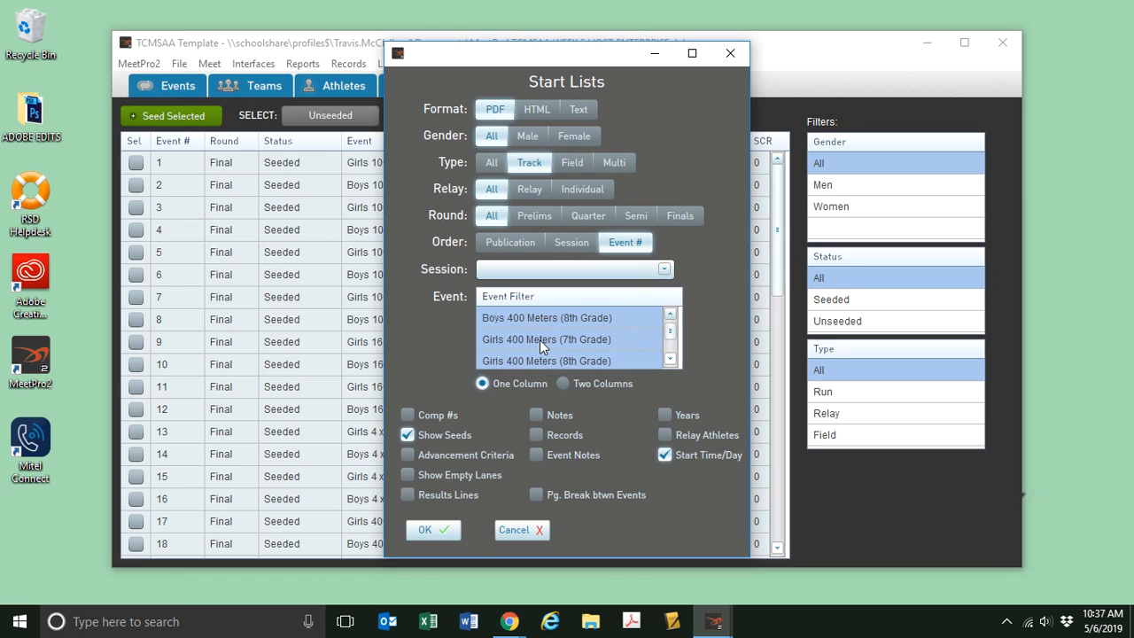
pyautogui.scroll(4, 539, 340)
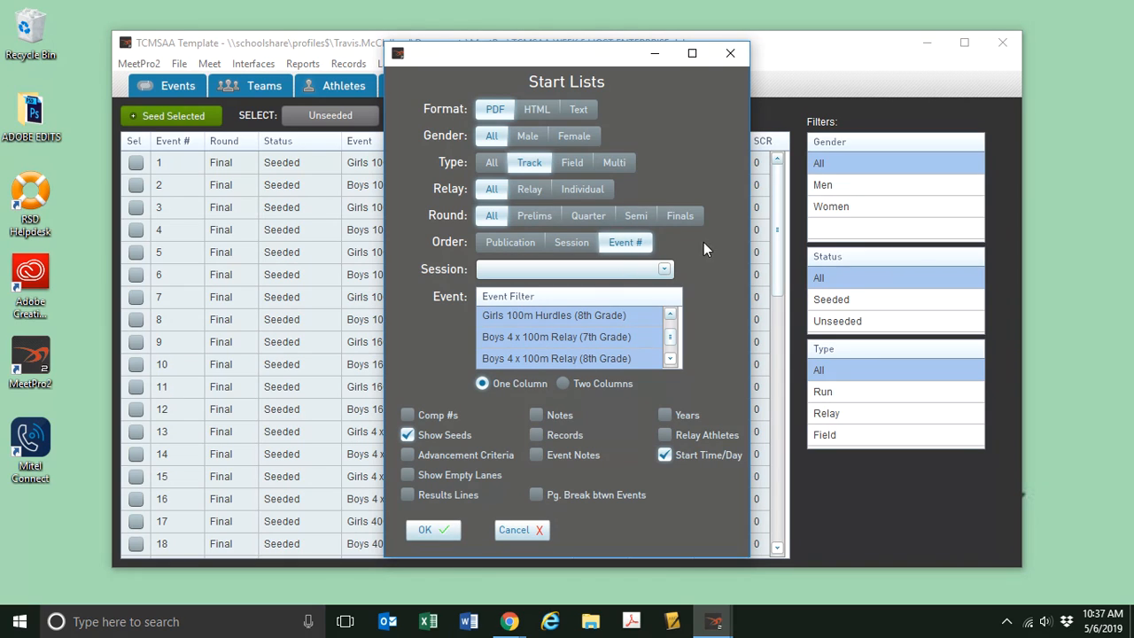
# Generate the one-column PDF start list and review how the 100m hurdles sections run across the first two pages
pyautogui.click(430, 530)
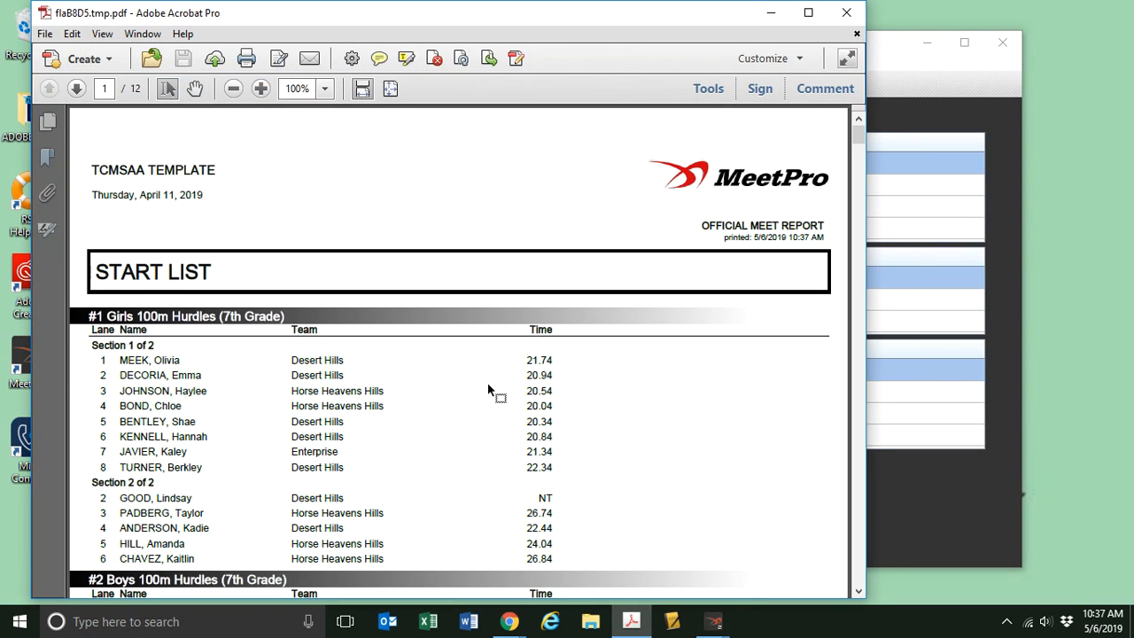
pyautogui.scroll(-10, 257, 384)
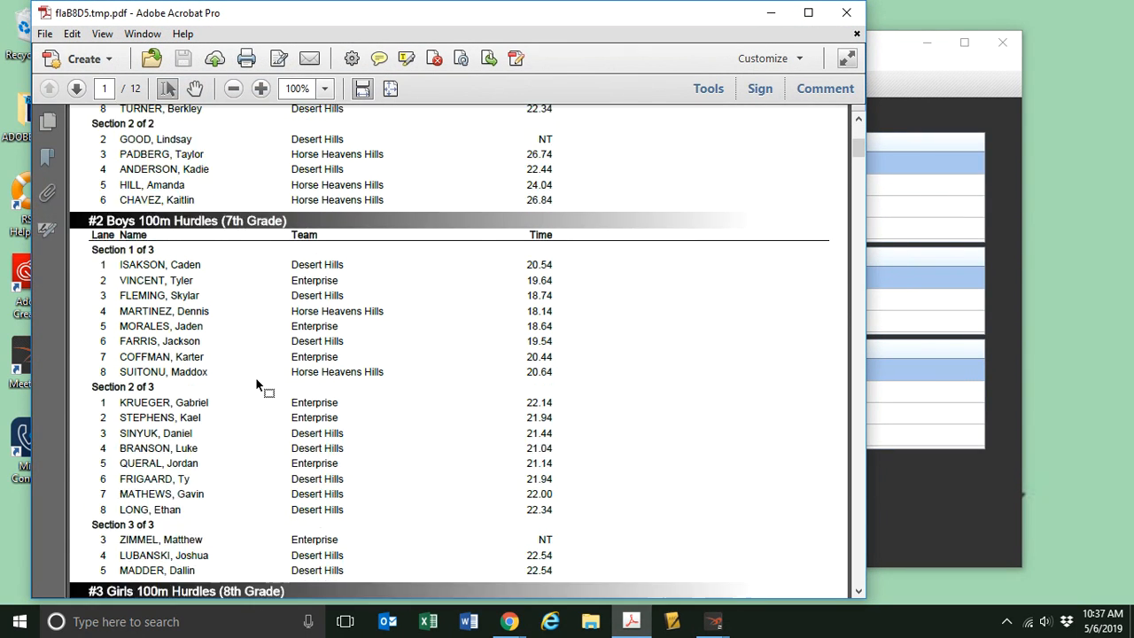
pyautogui.scroll(-1, 257, 385)
pyautogui.scroll(-15, 257, 384)
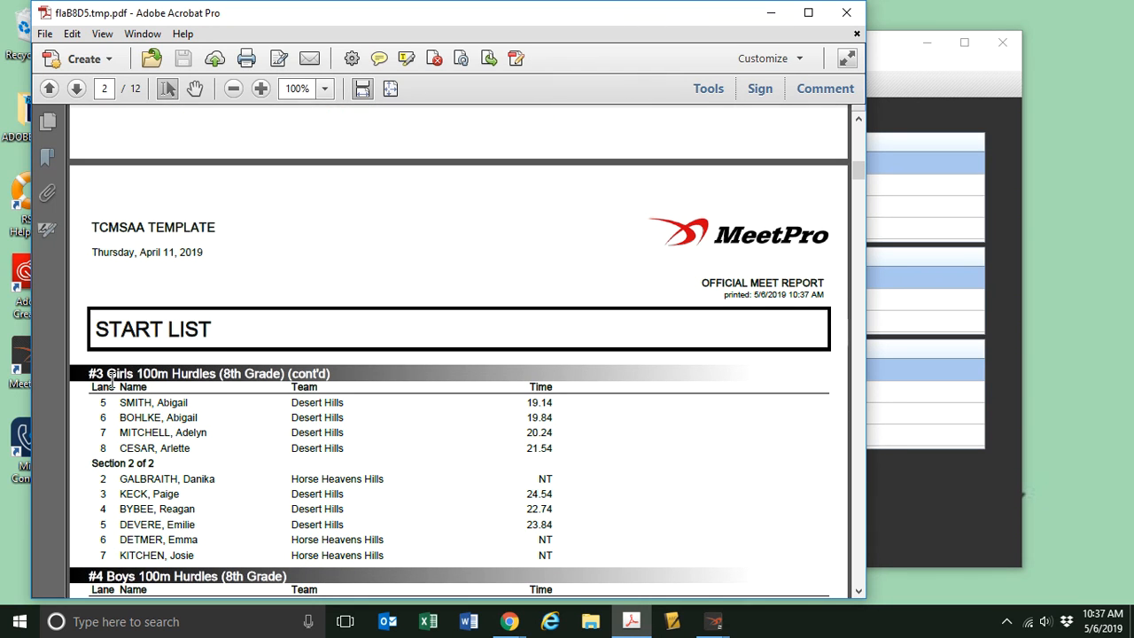
pyautogui.scroll(5, 232, 398)
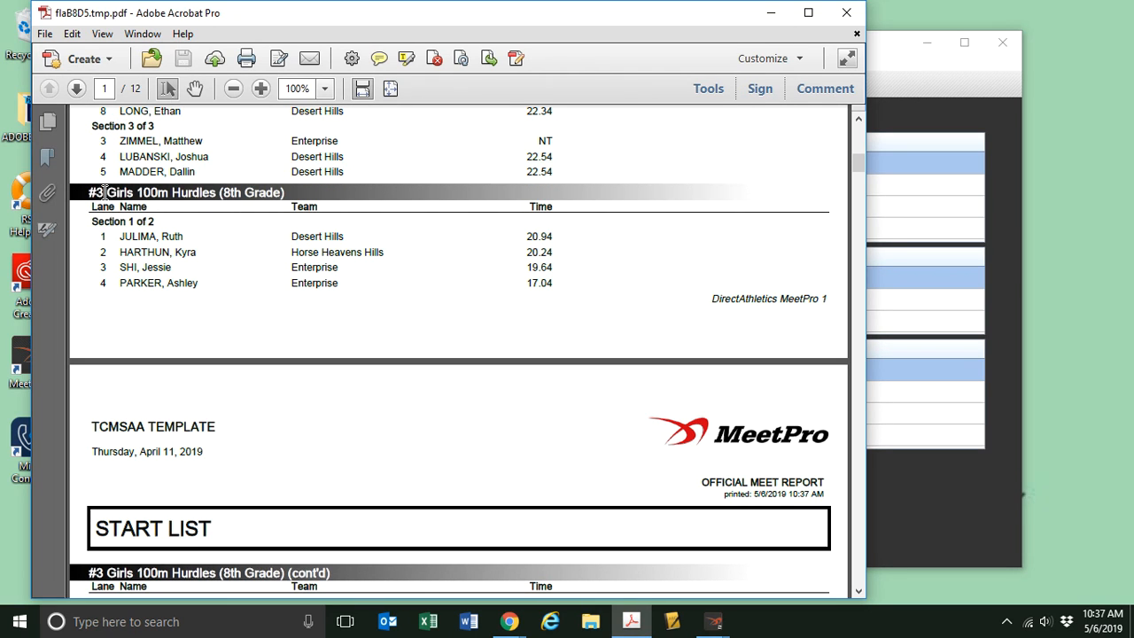
pyautogui.scroll(-6, 220, 344)
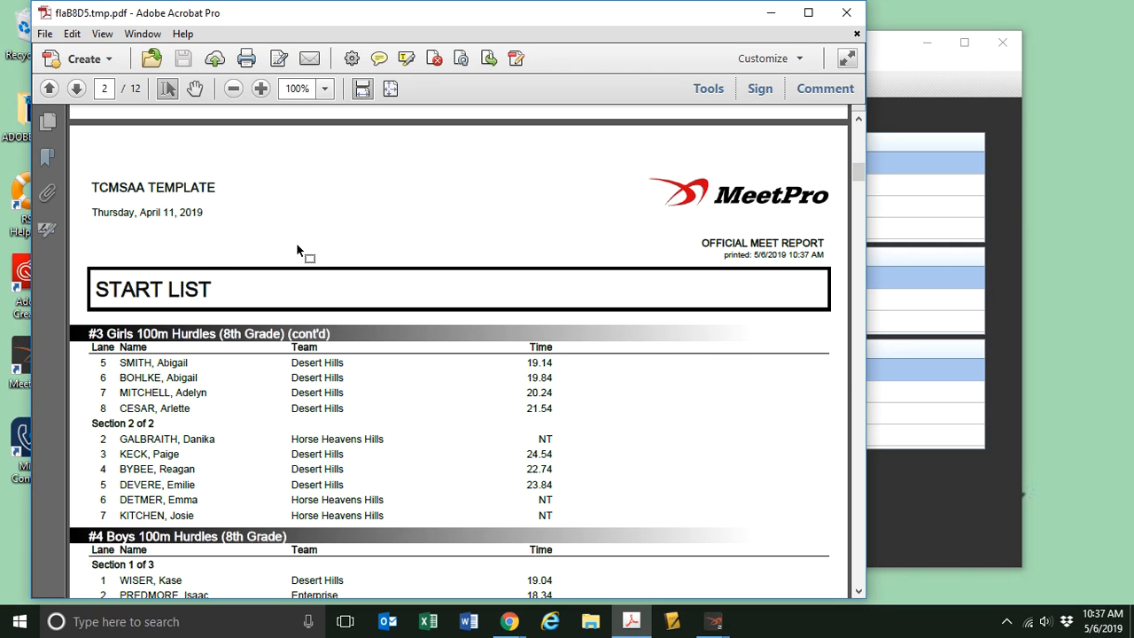
pyautogui.scroll(8, 297, 248)
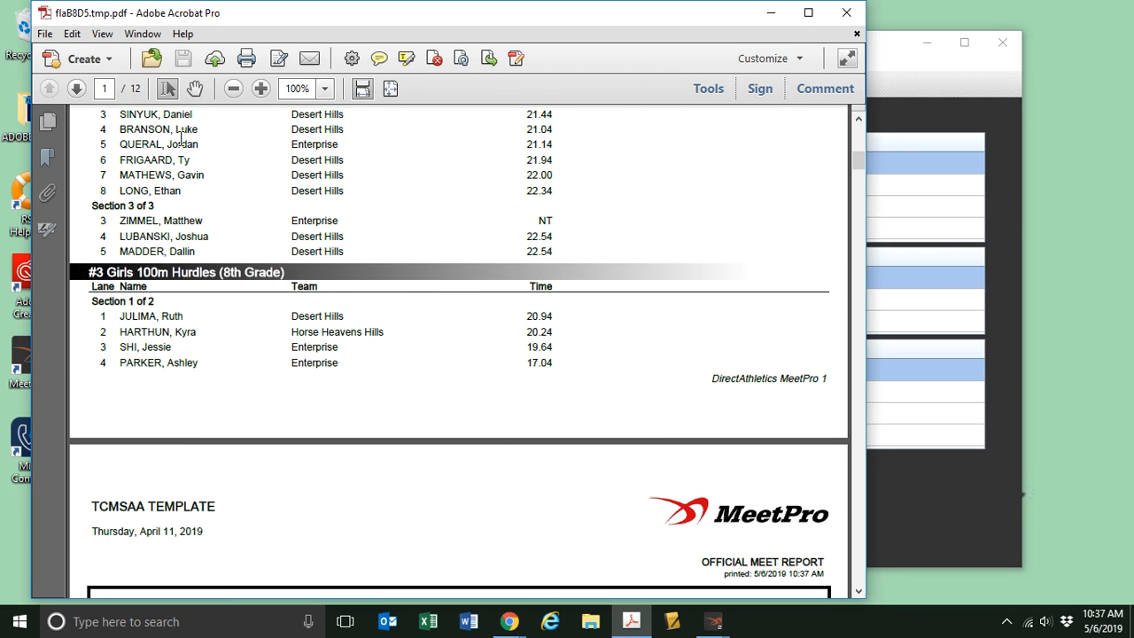
pyautogui.click(771, 15)
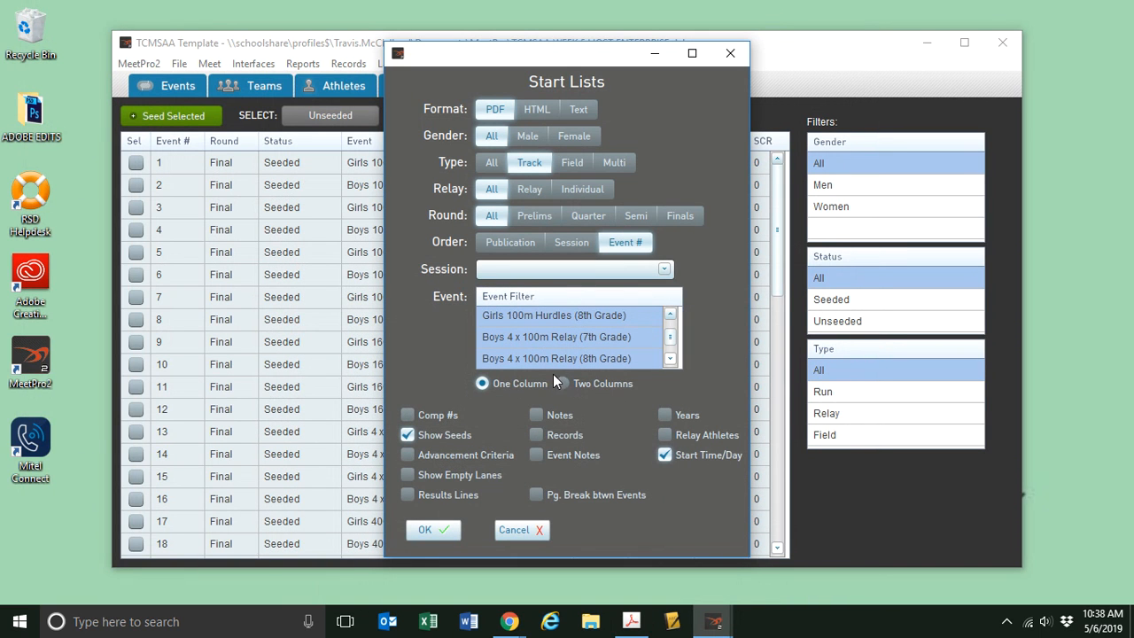
# Generate the start list PDF in two columns and review its first page, closing the report settings when finished
pyautogui.click(564, 384)
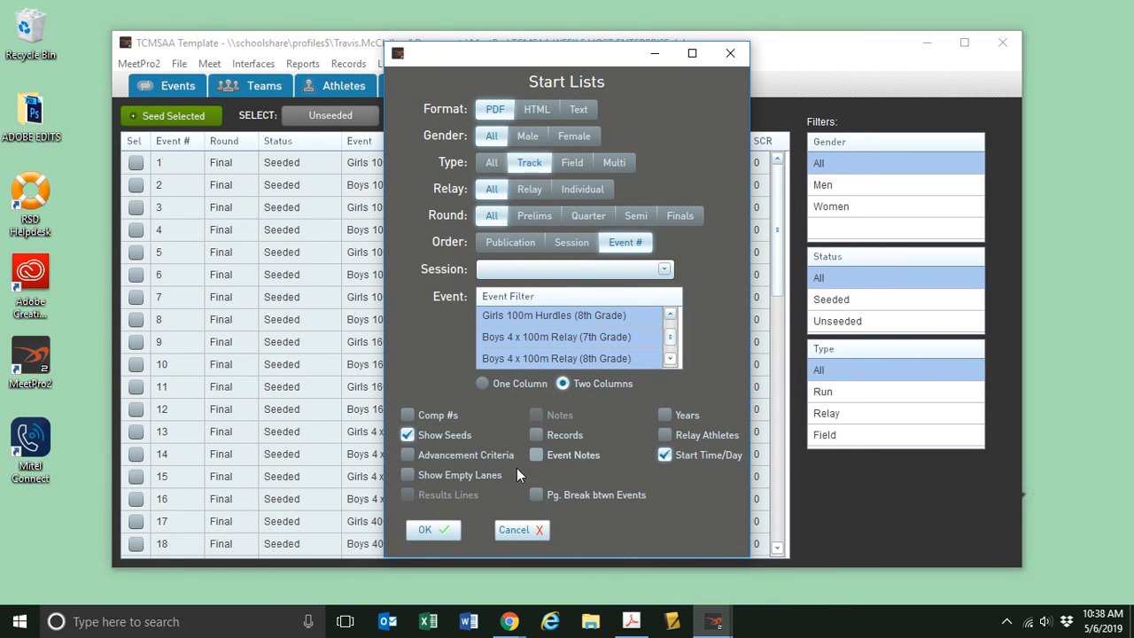
pyautogui.click(433, 530)
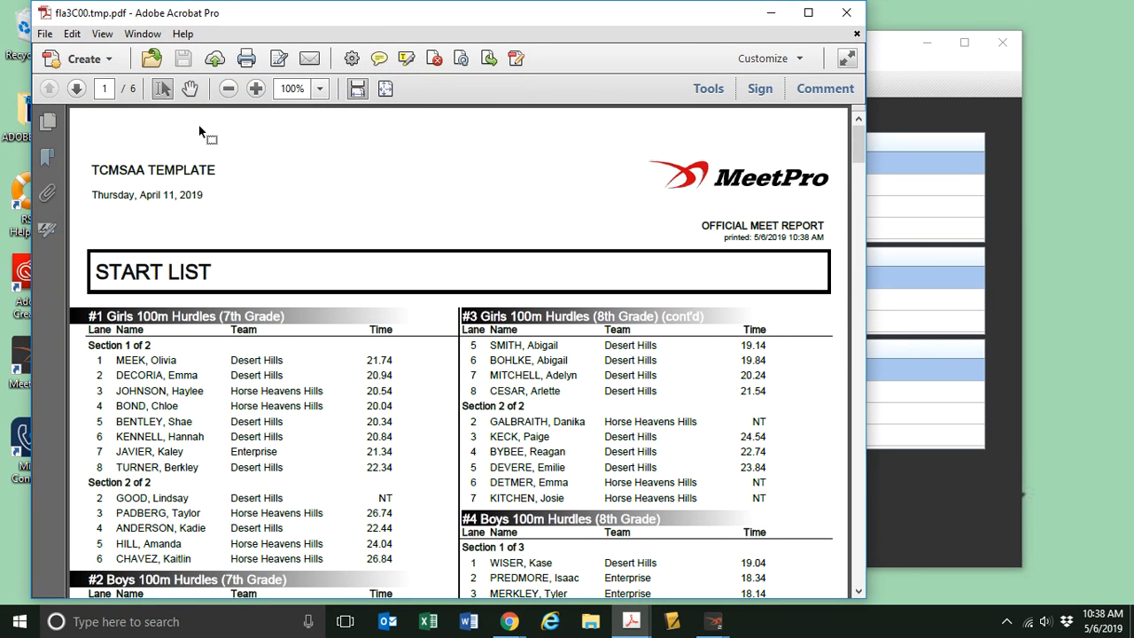
pyautogui.scroll(-2, 426, 381)
pyautogui.scroll(-10, 427, 377)
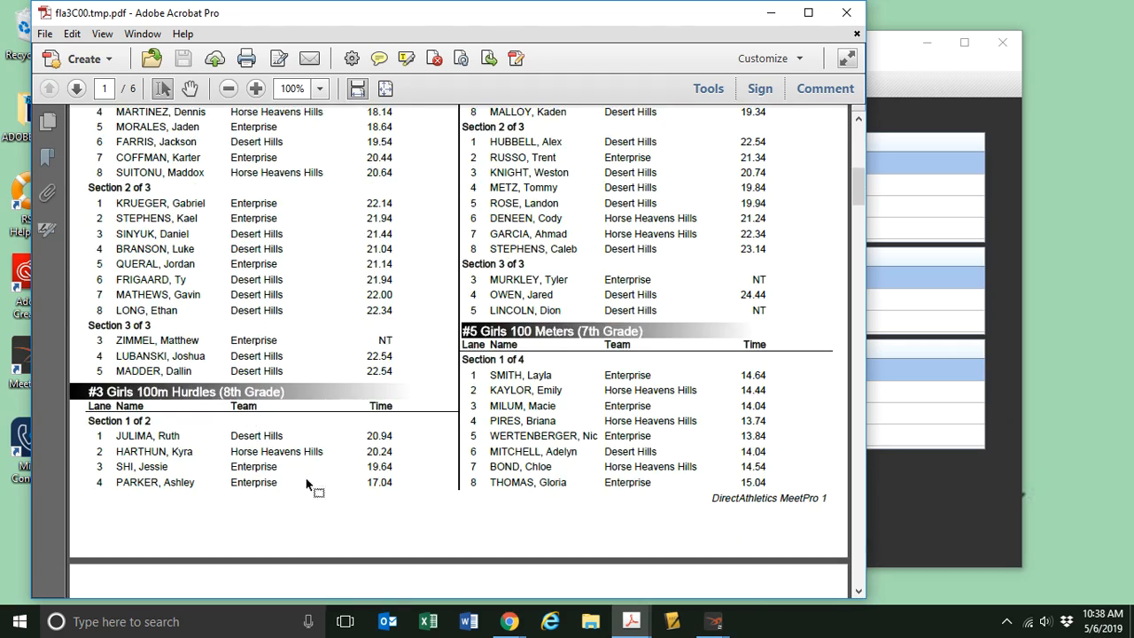
pyautogui.scroll(12, 531, 203)
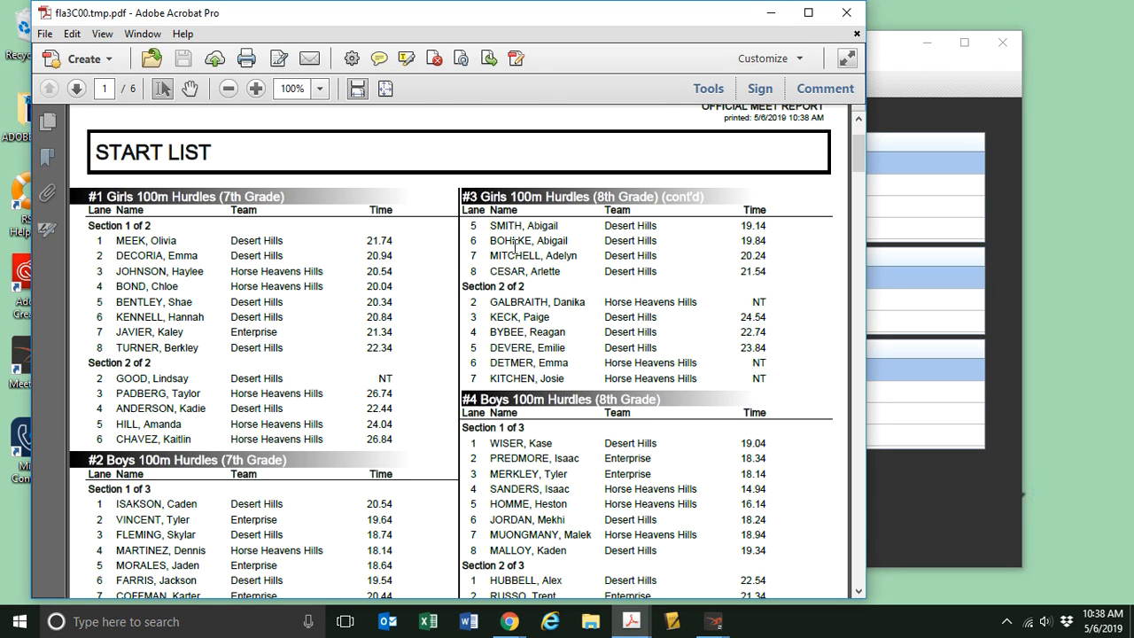
pyautogui.click(771, 13)
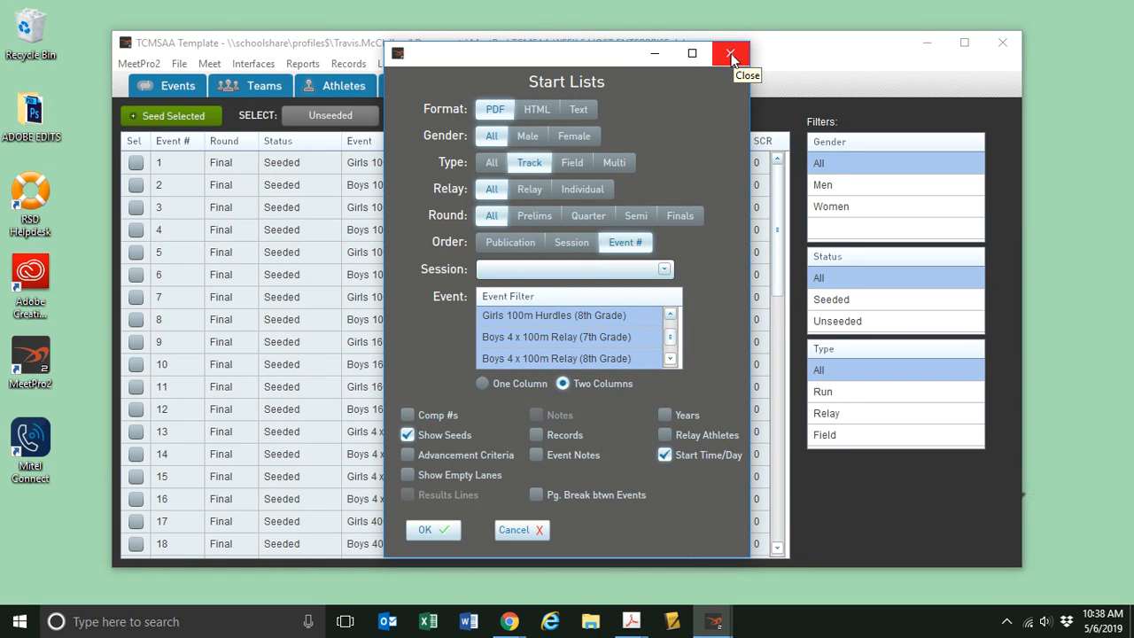
pyautogui.click(730, 53)
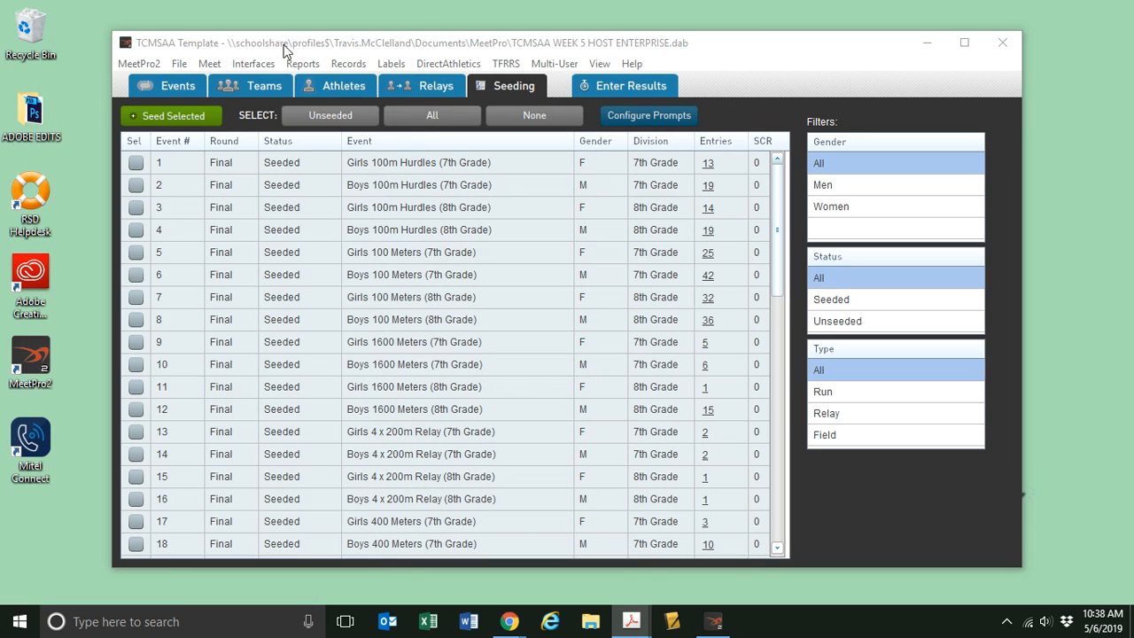
# Open the Finish Line Sheets report settings and select the events from Boys 100 Meters (7th Grade) through Girls 800m SMR (8th Grade)
pyautogui.click(301, 65)
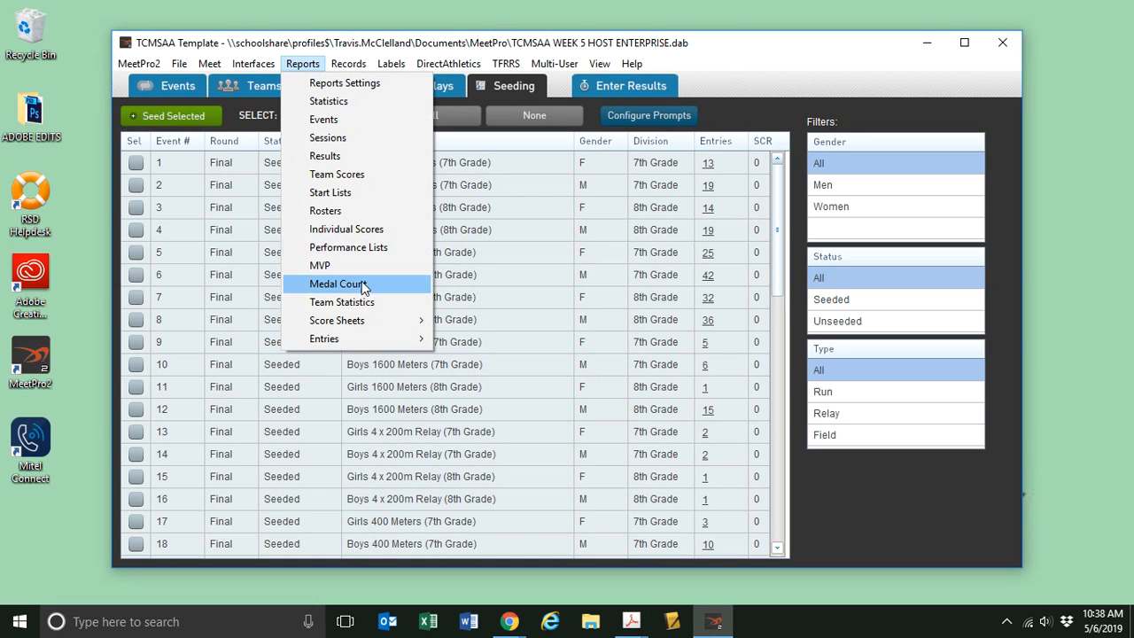
pyautogui.moveTo(358, 328)
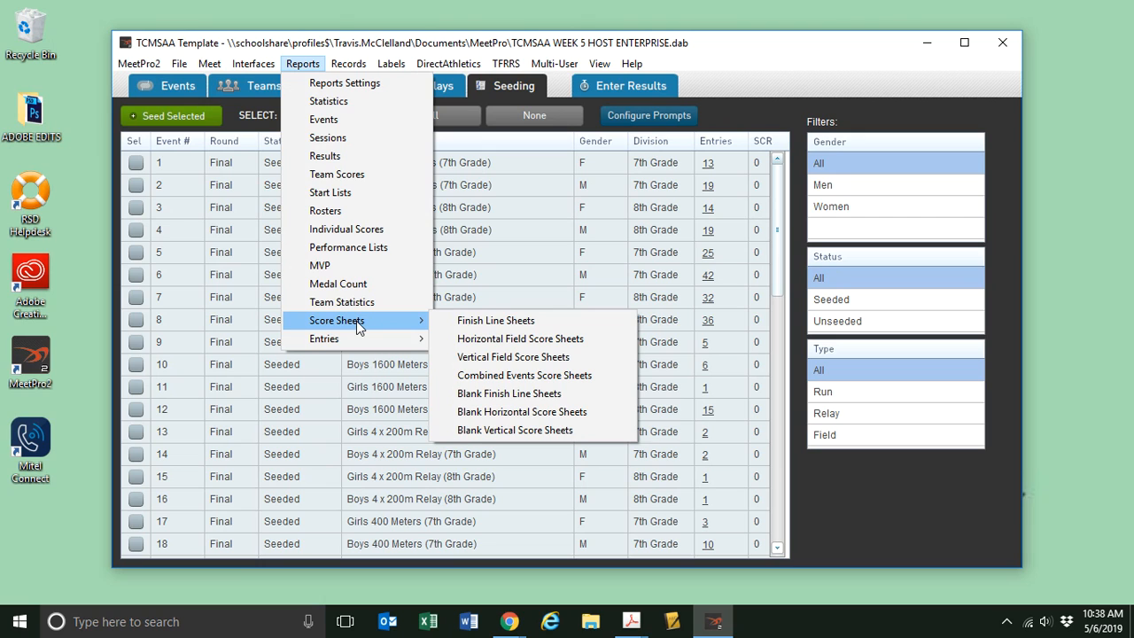
pyautogui.click(493, 320)
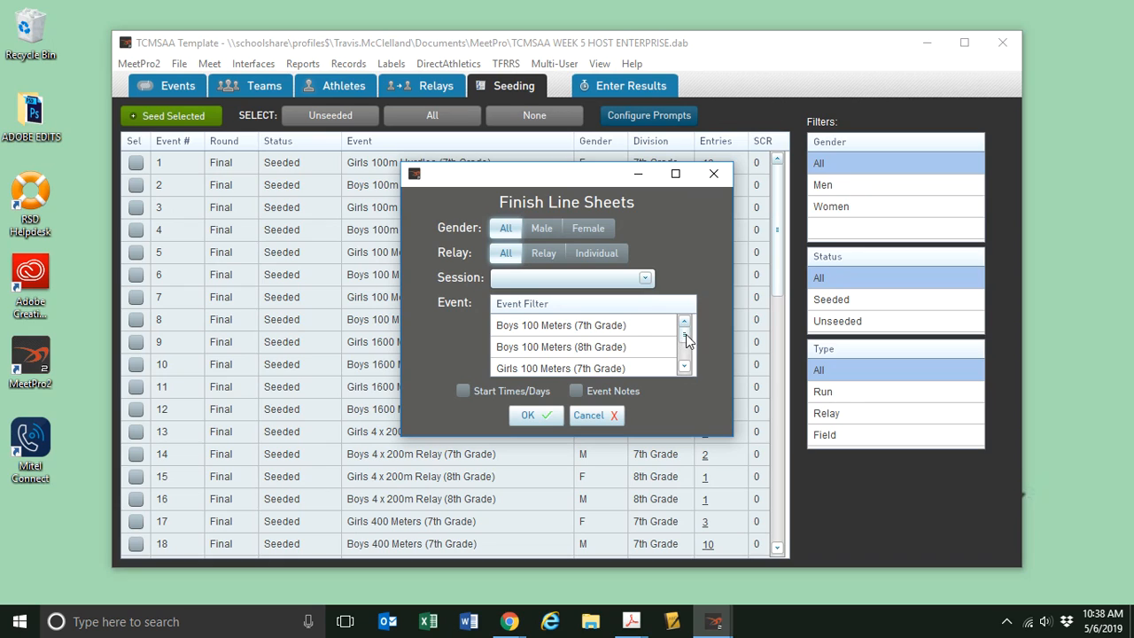
pyautogui.click(556, 327)
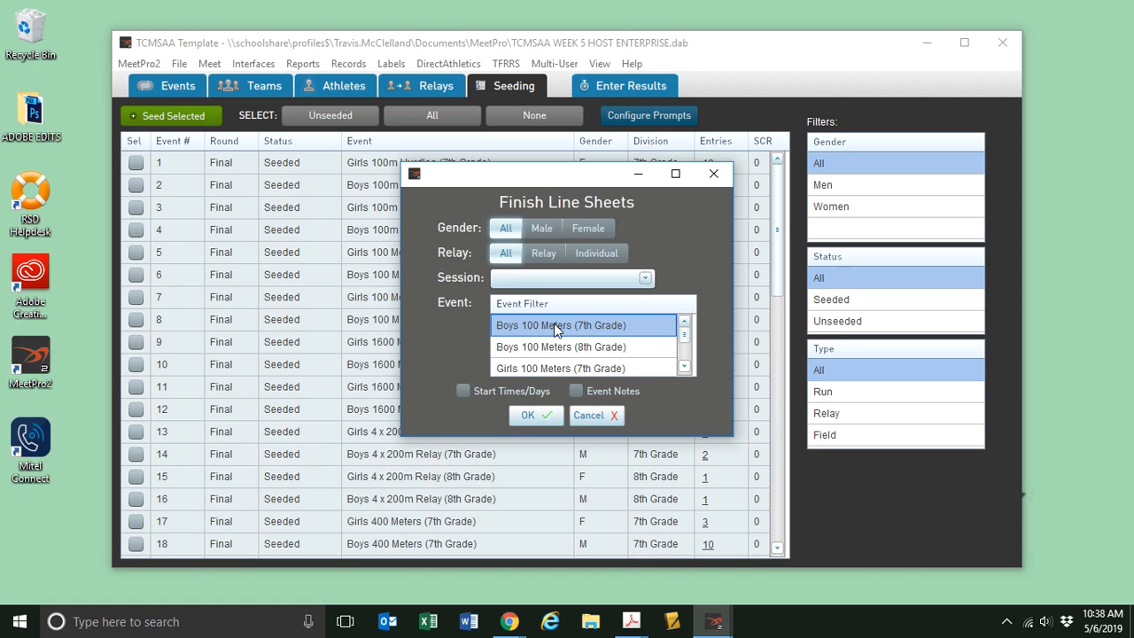
pyautogui.scroll(-3, 557, 328)
pyautogui.scroll(-6, 556, 328)
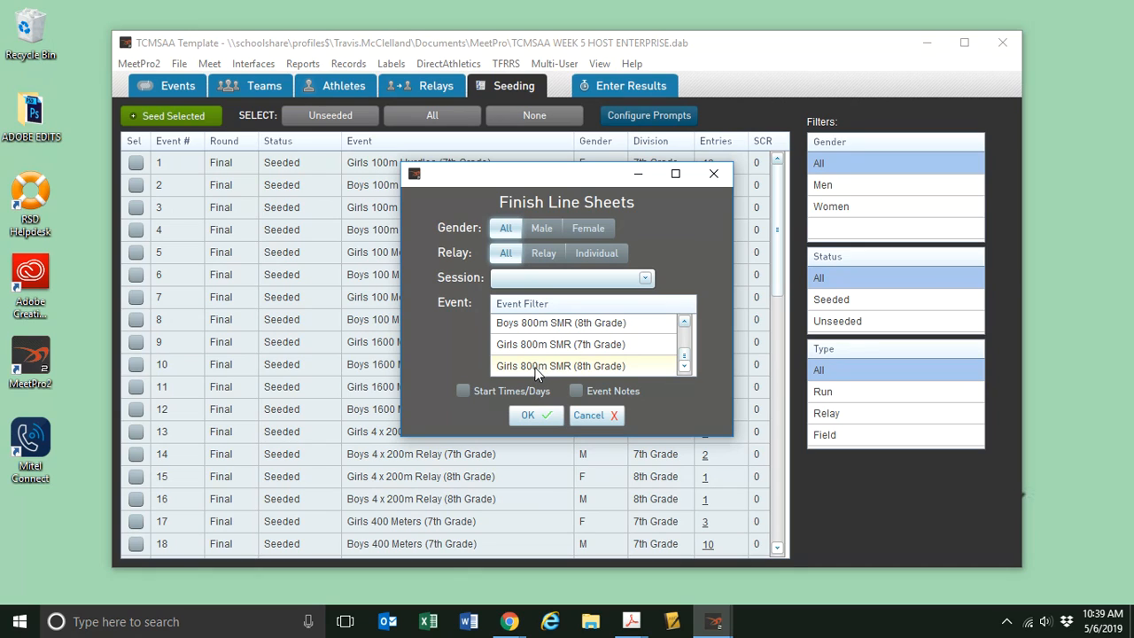
pyautogui.keyDown('shift'); pyautogui.click(535, 366); pyautogui.keyUp('shift')
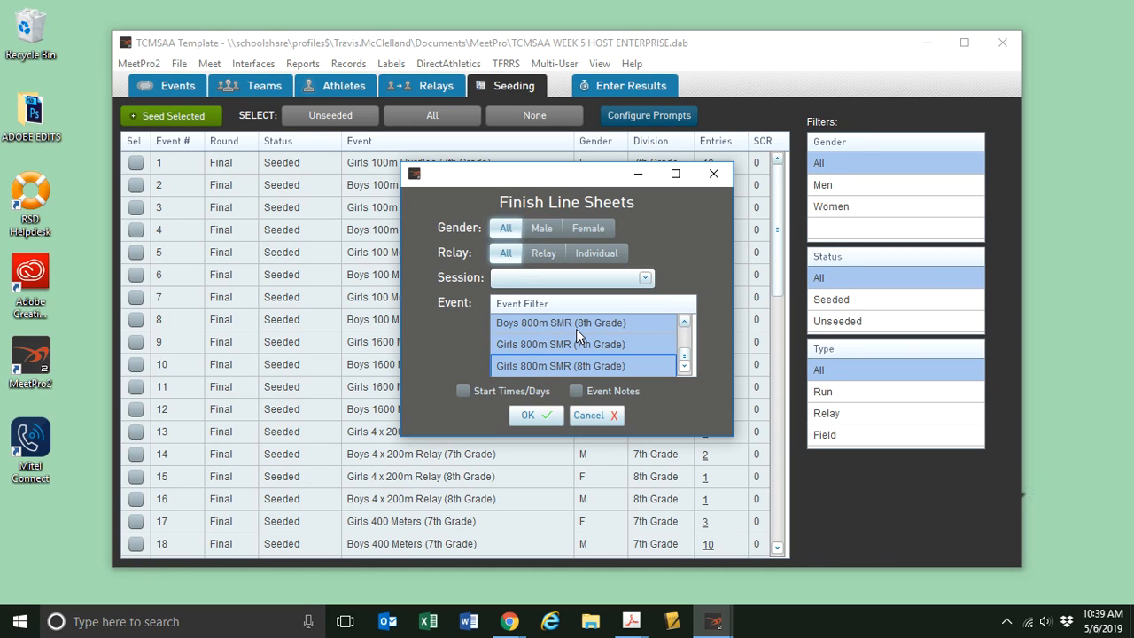
# Generate the finish line sheets PDF and review its first page, closing the report settings when finished
pyautogui.click(529, 413)
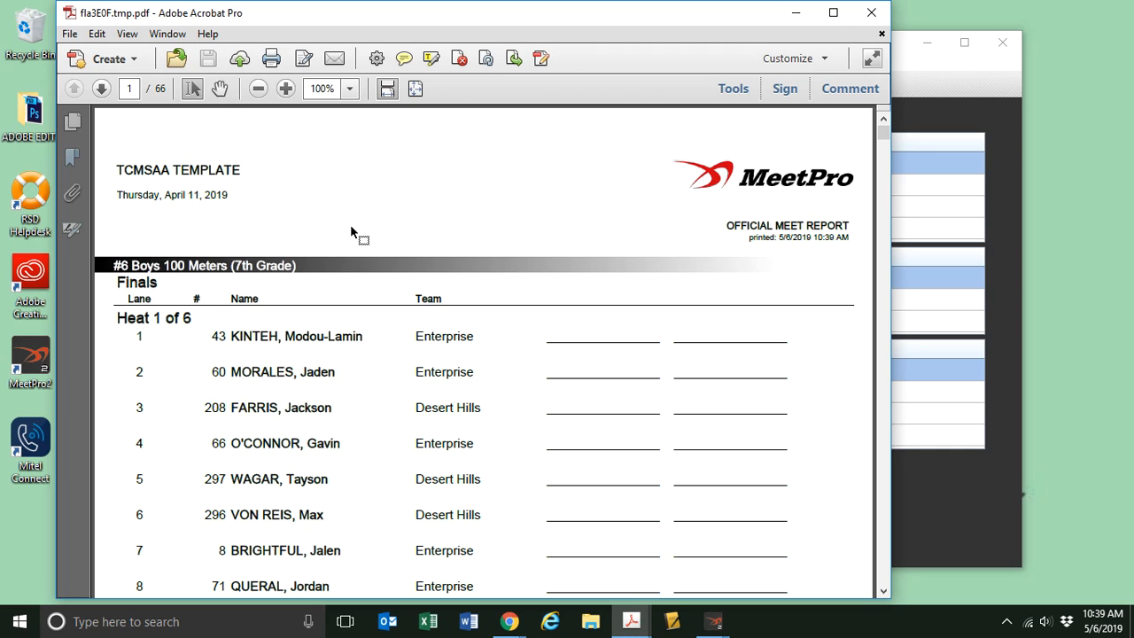
pyautogui.scroll(-5, 355, 222)
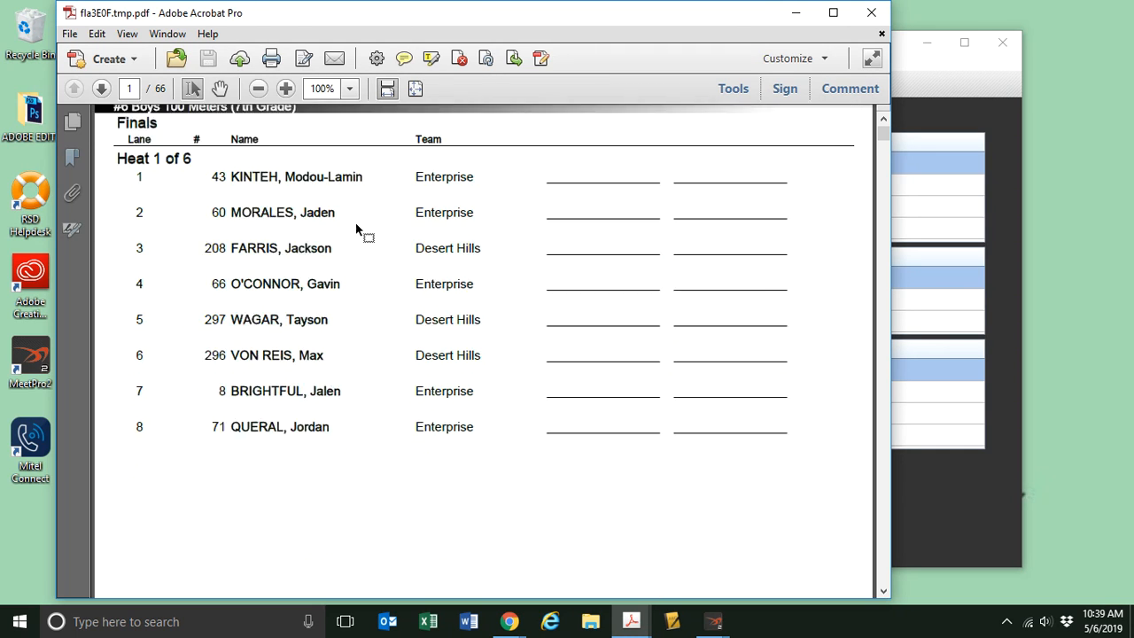
pyautogui.scroll(5, 417, 281)
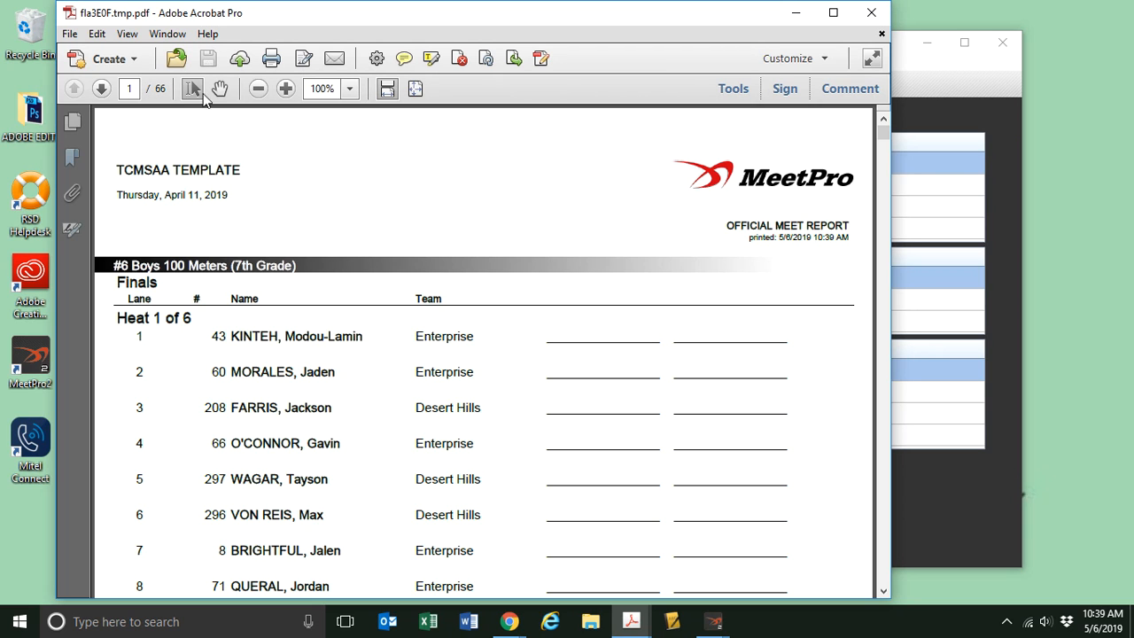
pyautogui.click(795, 14)
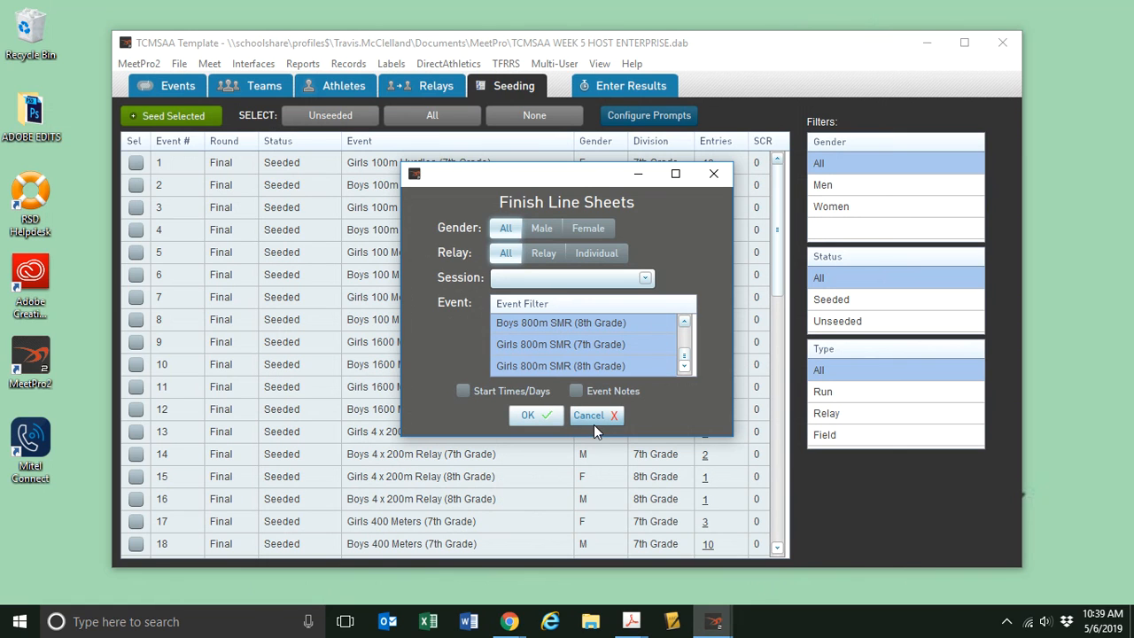
pyautogui.click(593, 422)
# Open the Horizontal Field Score Sheets settings and select the events from Boys Long Jump (7th Grade) through Girls Discus (8th Grade)
pyautogui.click(303, 65)
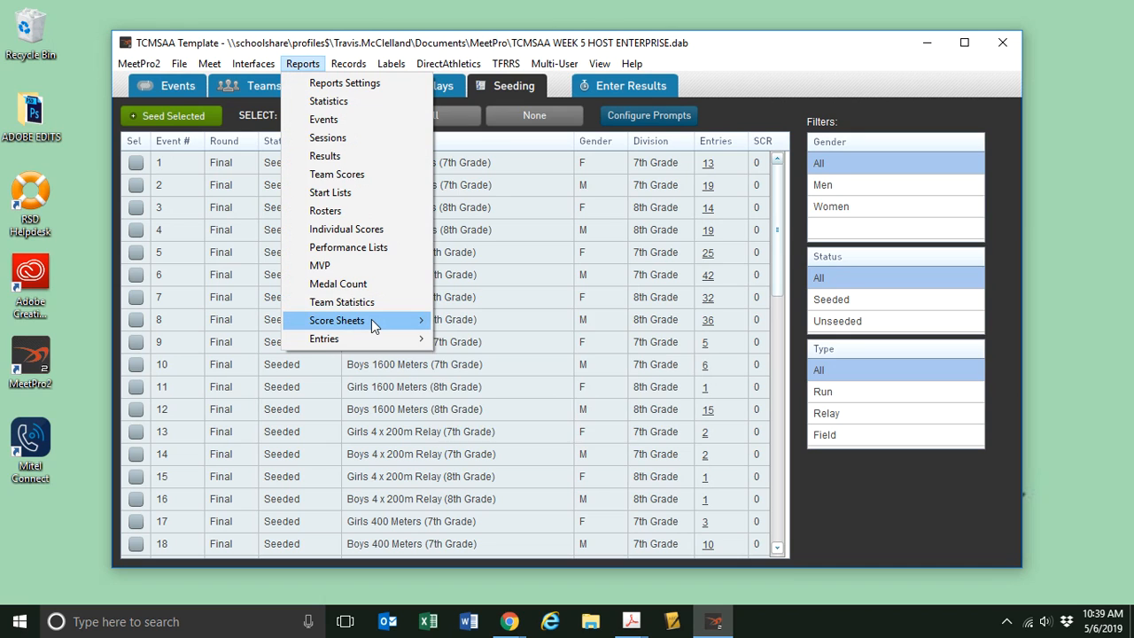
pyautogui.moveTo(371, 324)
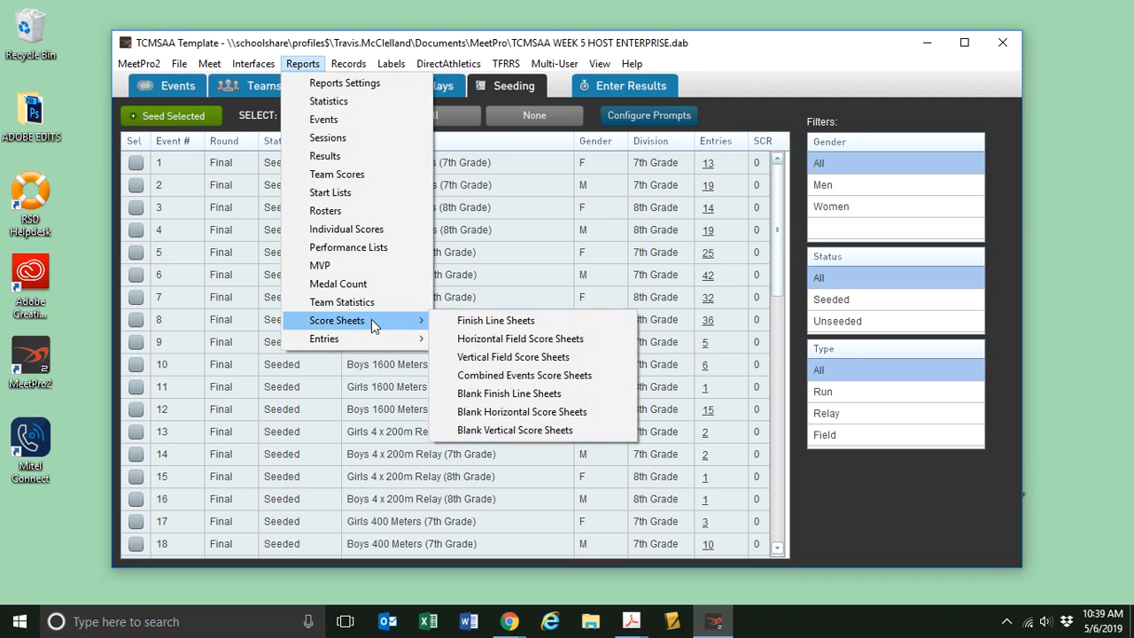
pyautogui.click(521, 339)
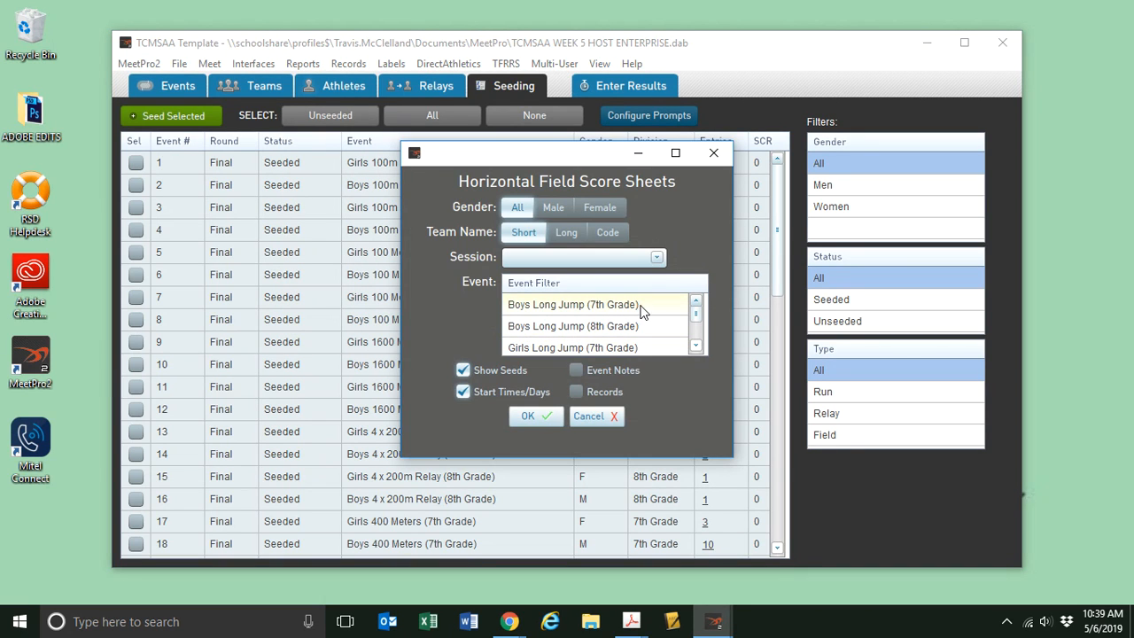
pyautogui.scroll(-1, 571, 319)
pyautogui.scroll(-2, 567, 318)
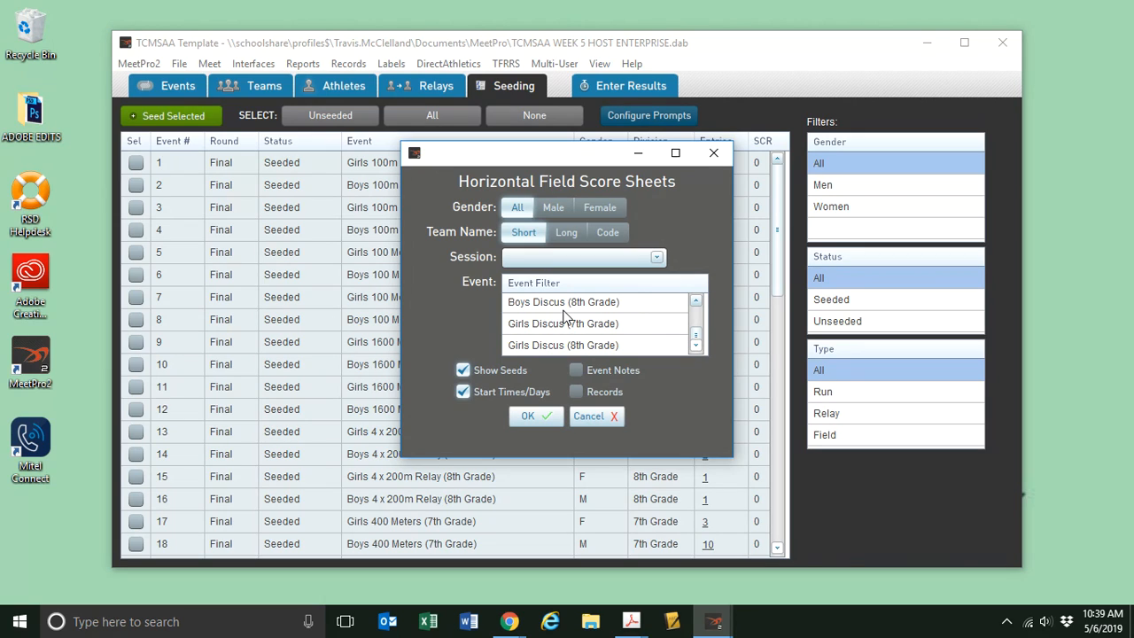
pyautogui.scroll(2, 564, 317)
pyautogui.scroll(-2, 564, 317)
pyautogui.scroll(2, 564, 314)
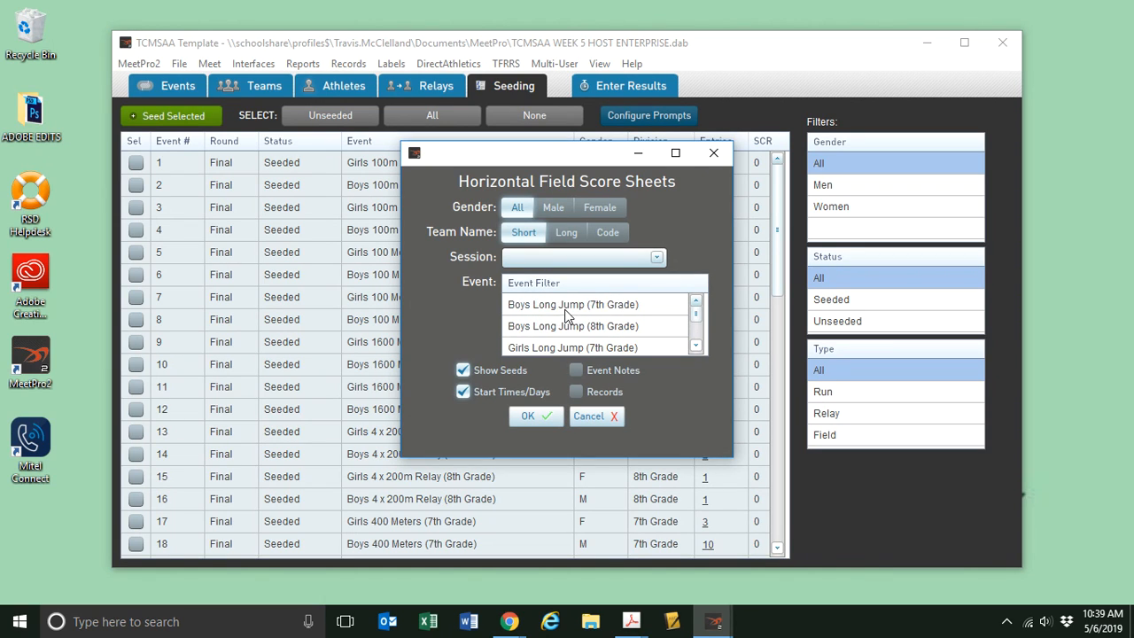
pyautogui.scroll(-3, 576, 309)
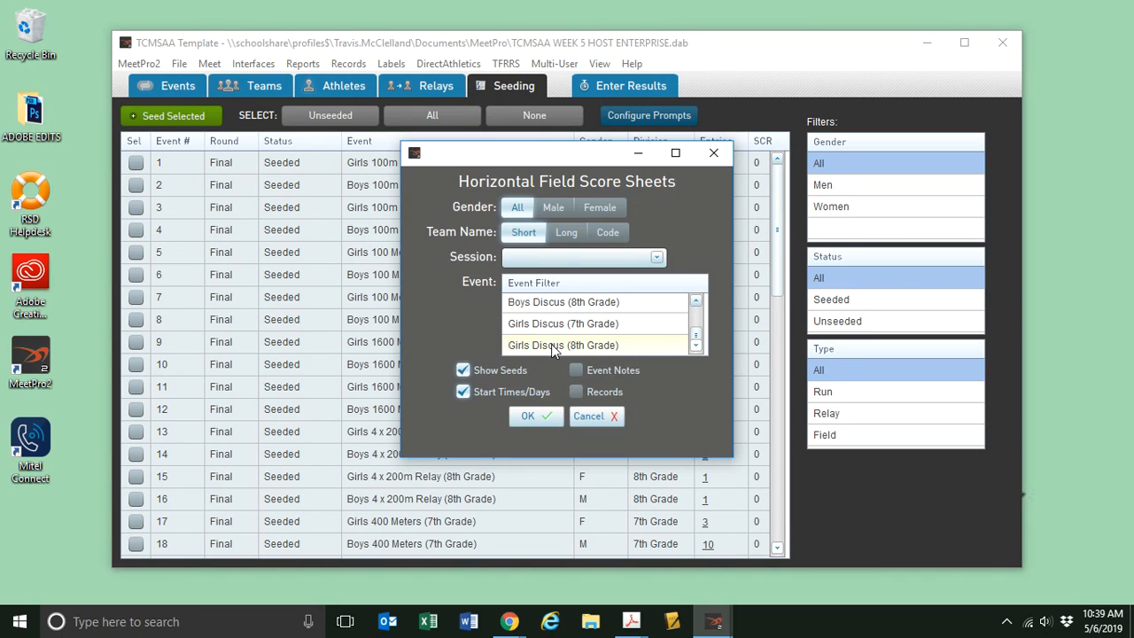
pyautogui.keyDown('shift'); pyautogui.click(551, 344); pyautogui.keyUp('shift')
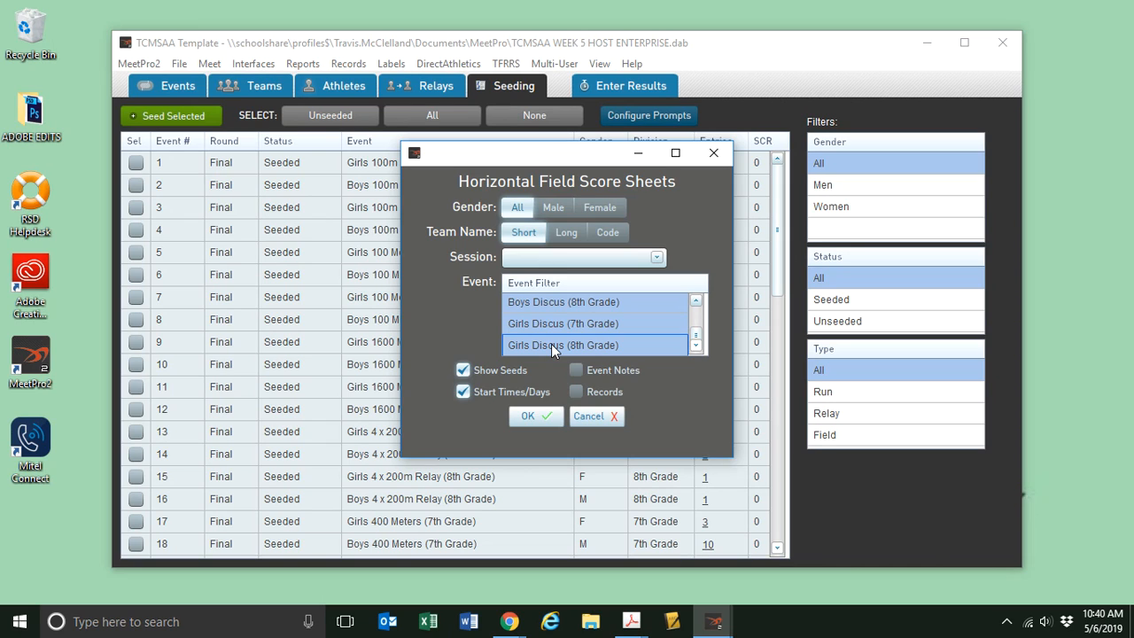
# Generate the horizontal field score sheets PDF and review the Boys Long Jump (7th Grade) sheets on its first two pages
pyautogui.click(532, 417)
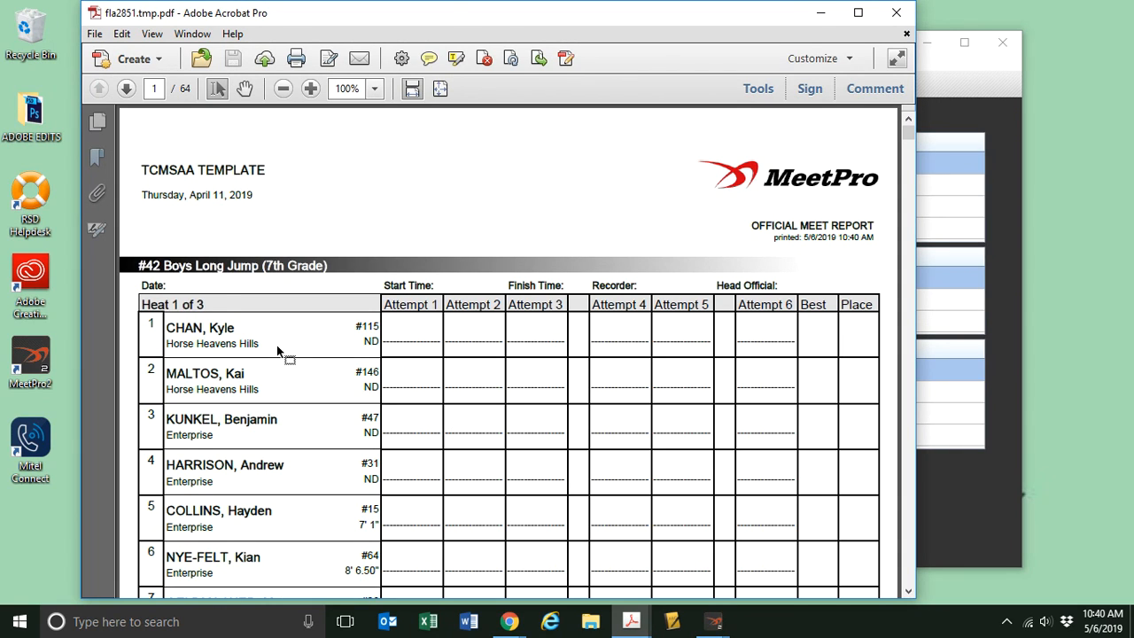
pyautogui.scroll(-10, 277, 346)
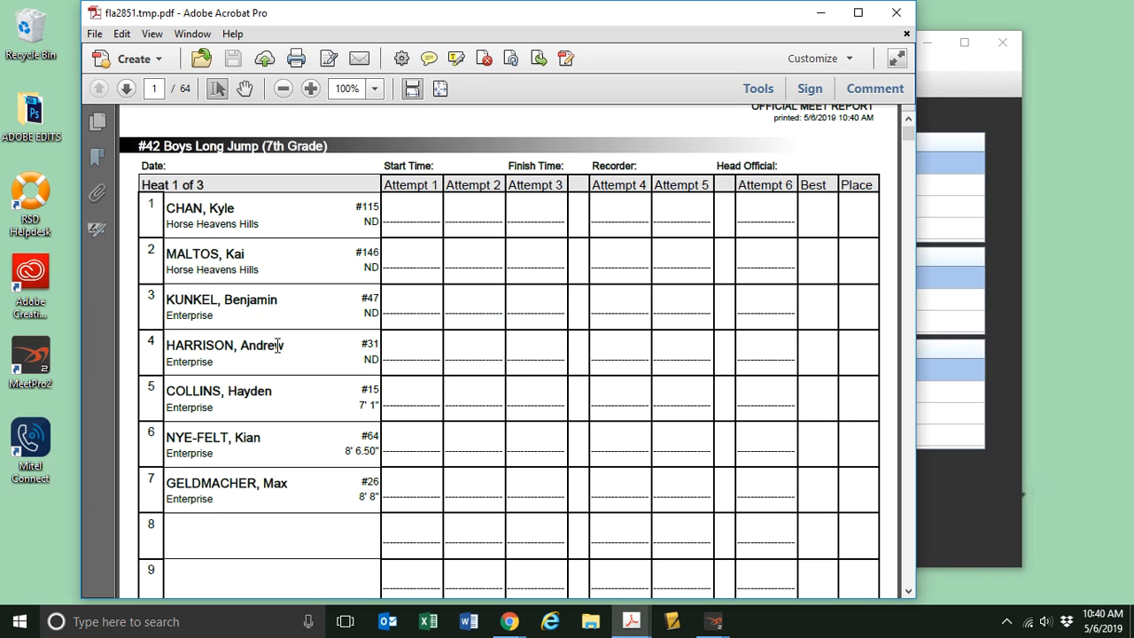
pyautogui.scroll(-10, 284, 352)
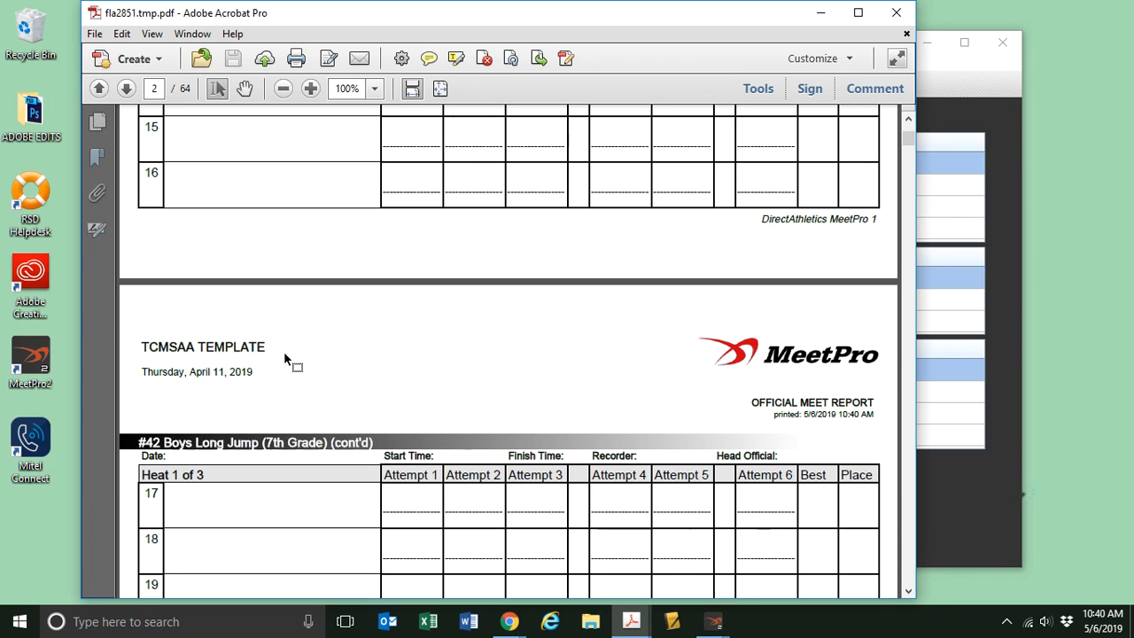
pyautogui.scroll(-10, 285, 352)
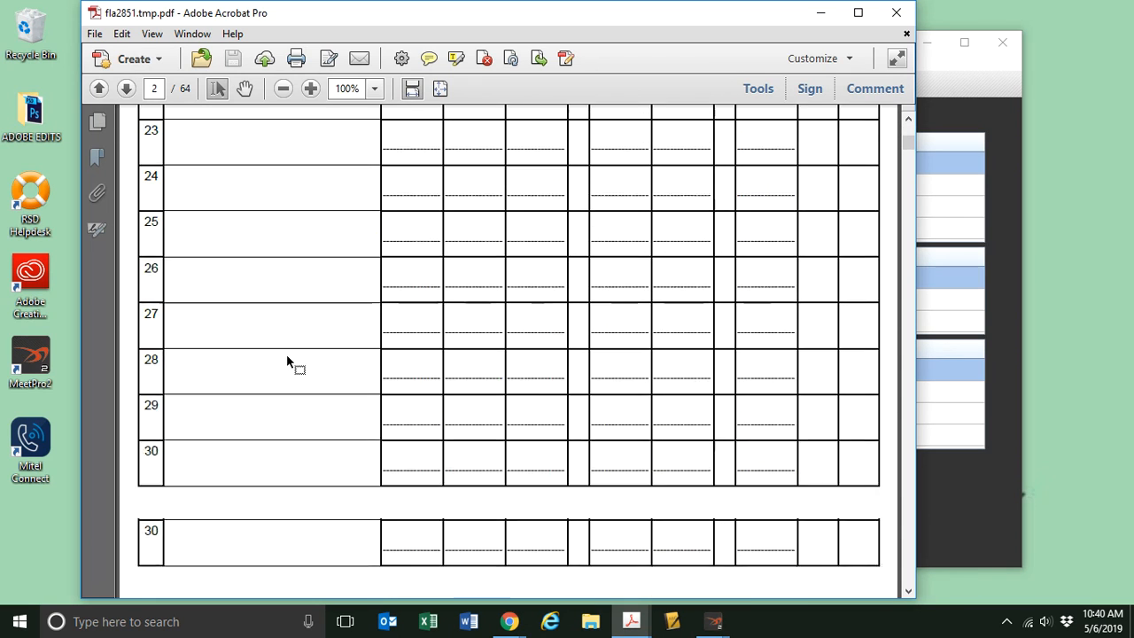
pyautogui.scroll(8, 286, 354)
pyautogui.scroll(15, 287, 361)
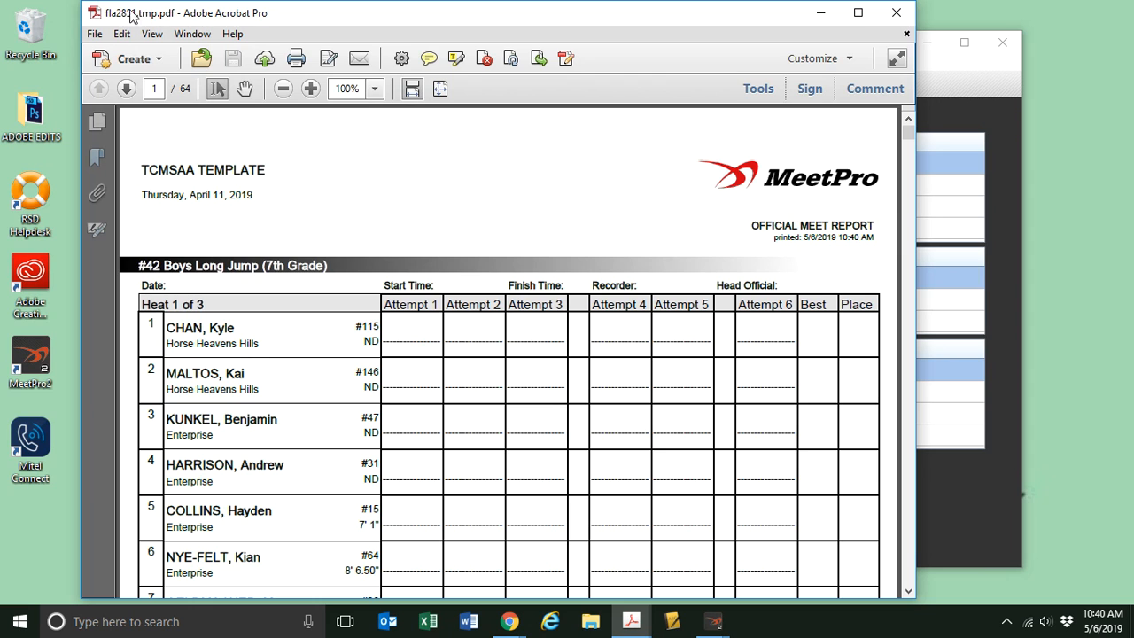
# Start saving a copy of the score sheets PDF in the 2019 folder inside SCREENCASTIFY TRACK DEMO
pyautogui.click(94, 33)
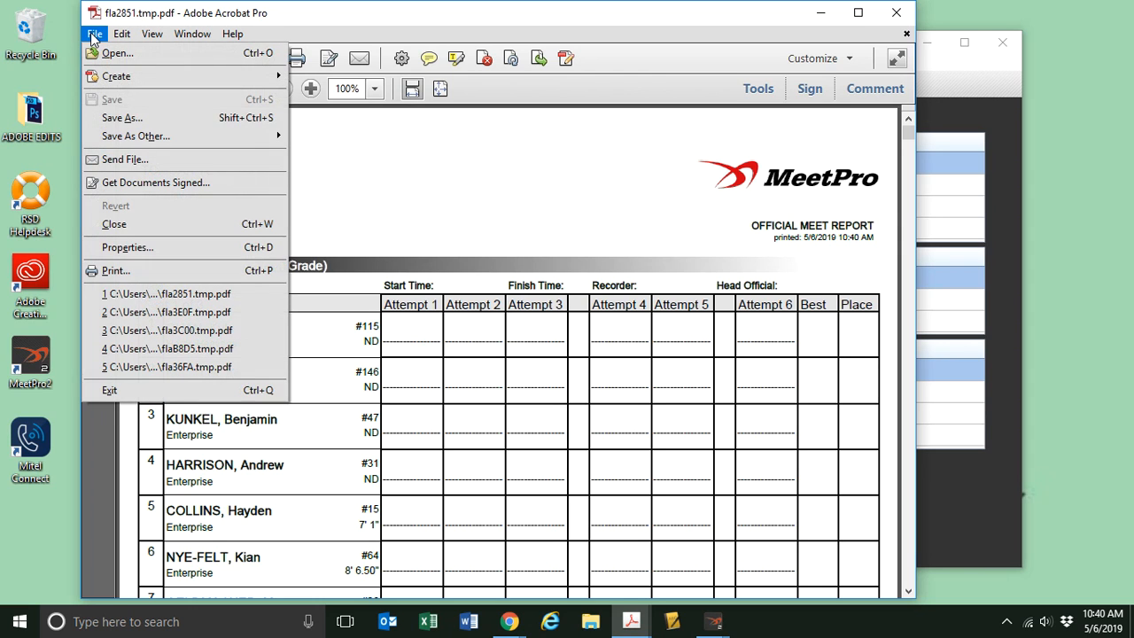
pyautogui.click(158, 115)
pyautogui.moveTo(306, 238); pyautogui.dragTo(310, 139)
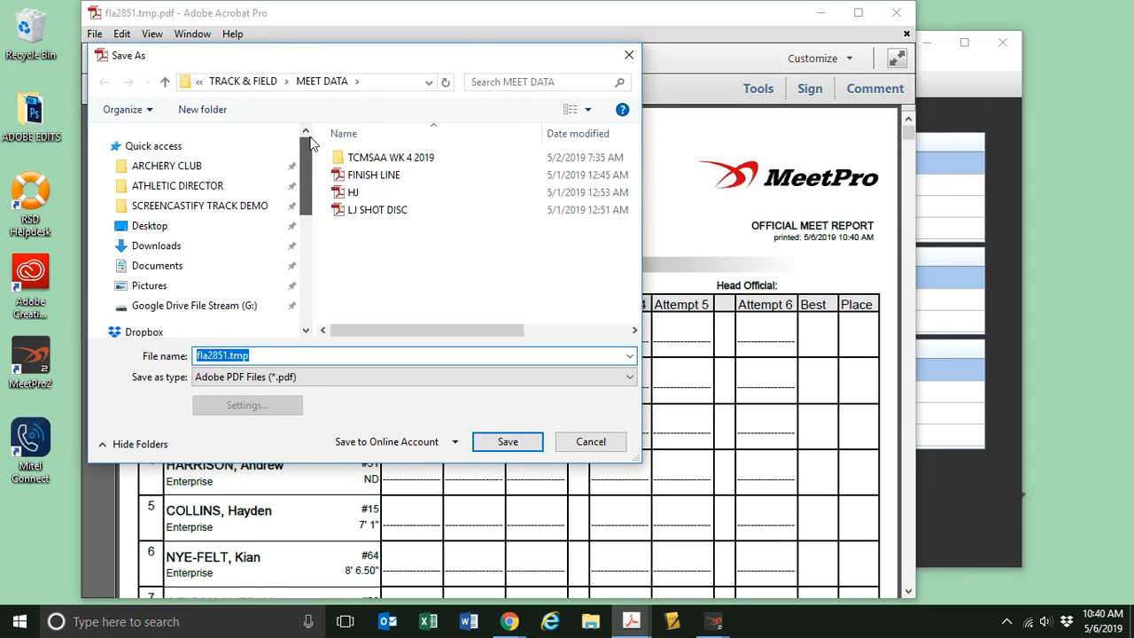
pyautogui.click(202, 207)
pyautogui.doubleClick(357, 158)
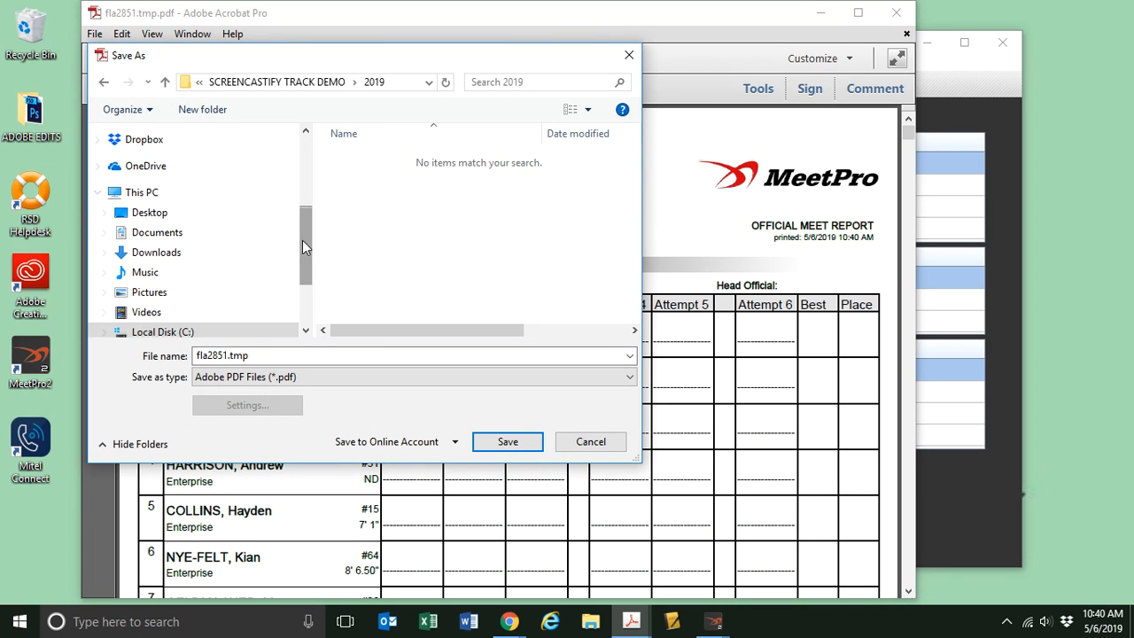
# Name the score sheets PDF LJ SHOT DISC and save it
pyautogui.click(264, 355)
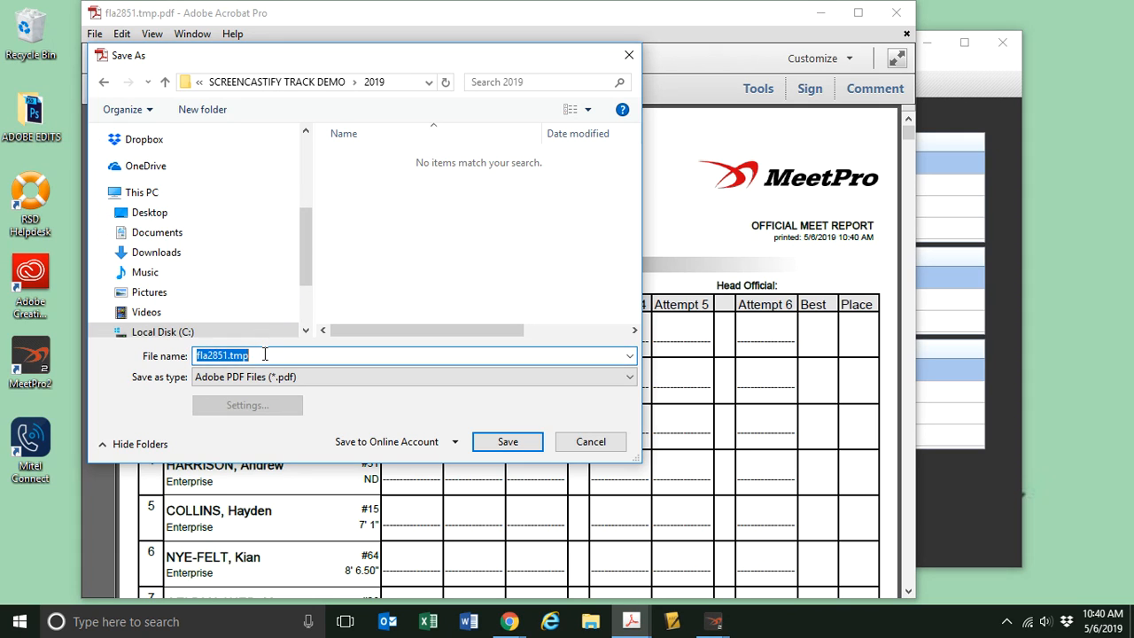
pyautogui.write('HJ LJ')
pyautogui.press('BackSpace')
pyautogui.press('BackSpace')
pyautogui.press('BackSpace')
pyautogui.press('BackSpace')
pyautogui.press('BackSpace')
pyautogui.write('LJ shot')
pyautogui.press('BackSpace')
pyautogui.press('BackSpace')
pyautogui.press('BackSpace')
pyautogui.press('BackSpace')
pyautogui.write('SHOT 7TH')
pyautogui.press('Return')
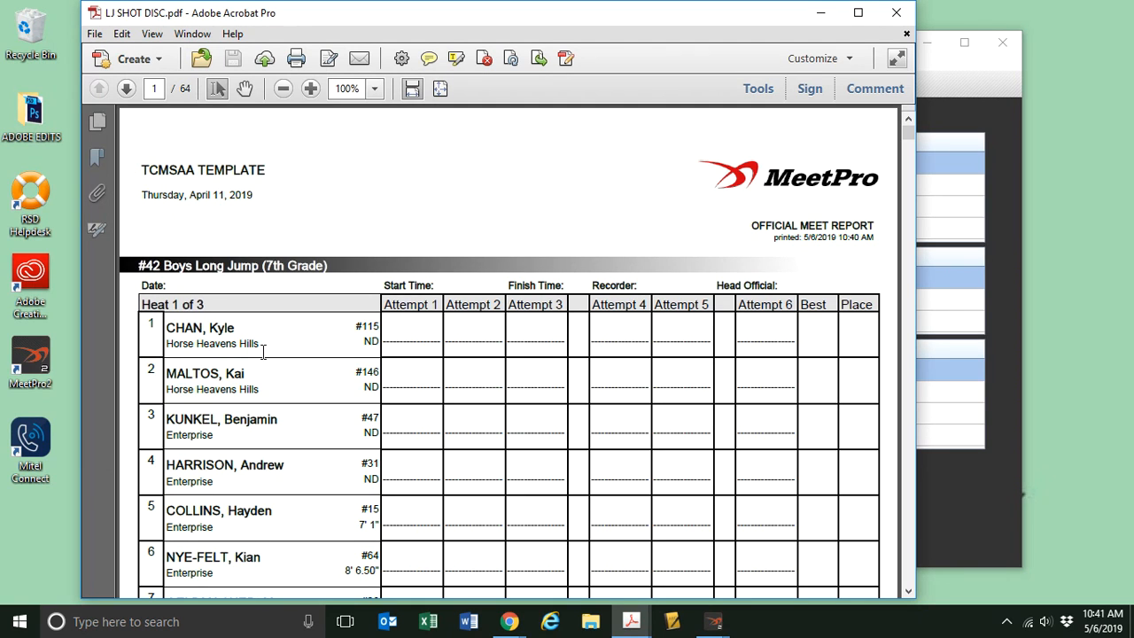
# Start an email with the LJ SHOT DISC PDF attached, then close the message without sending it
pyautogui.click(95, 35)
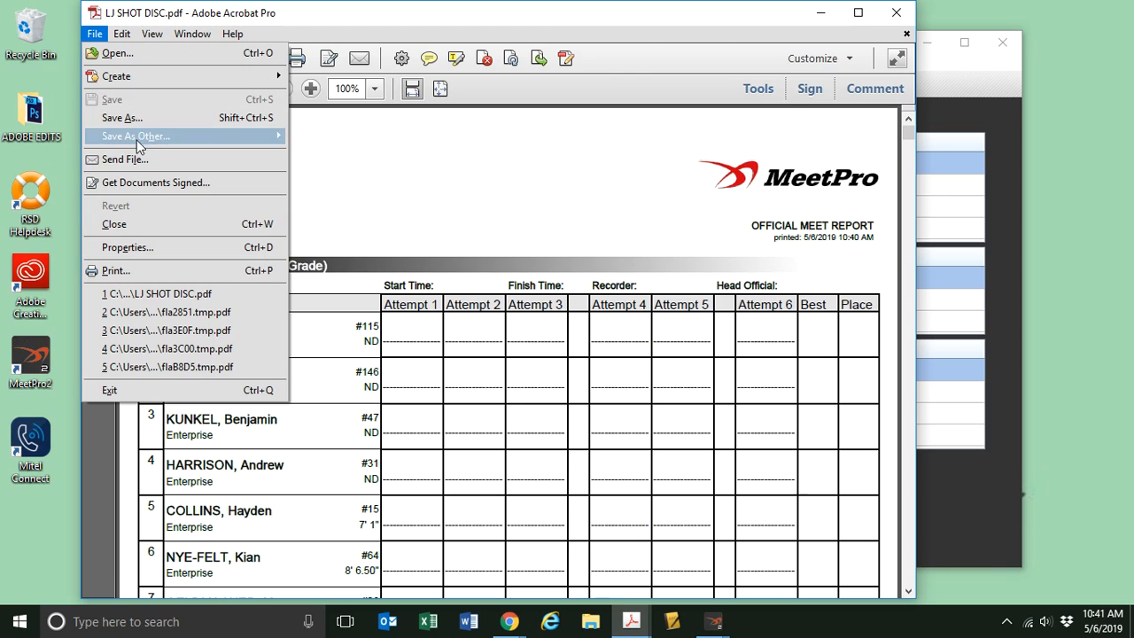
pyautogui.click(146, 165)
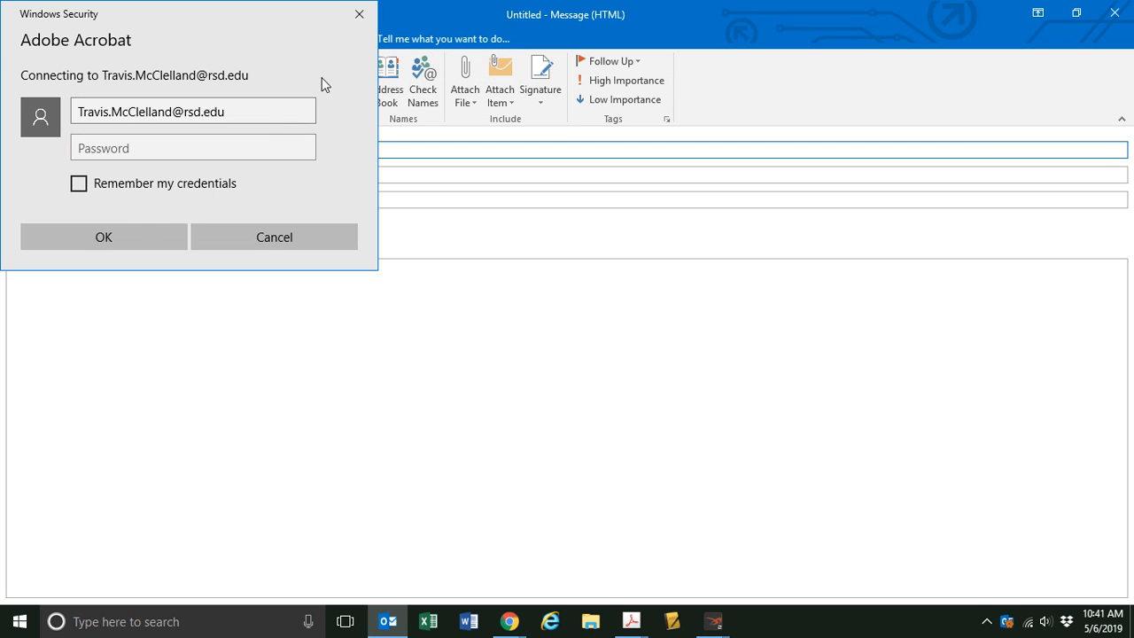
pyautogui.click(362, 23)
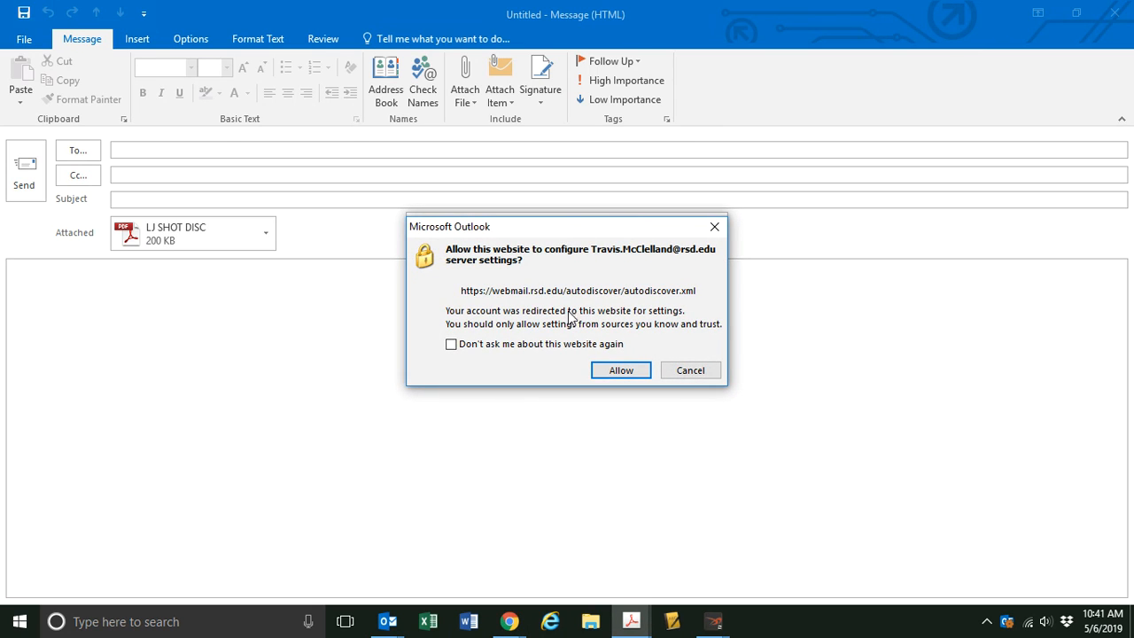
pyautogui.click(629, 370)
pyautogui.click(633, 373)
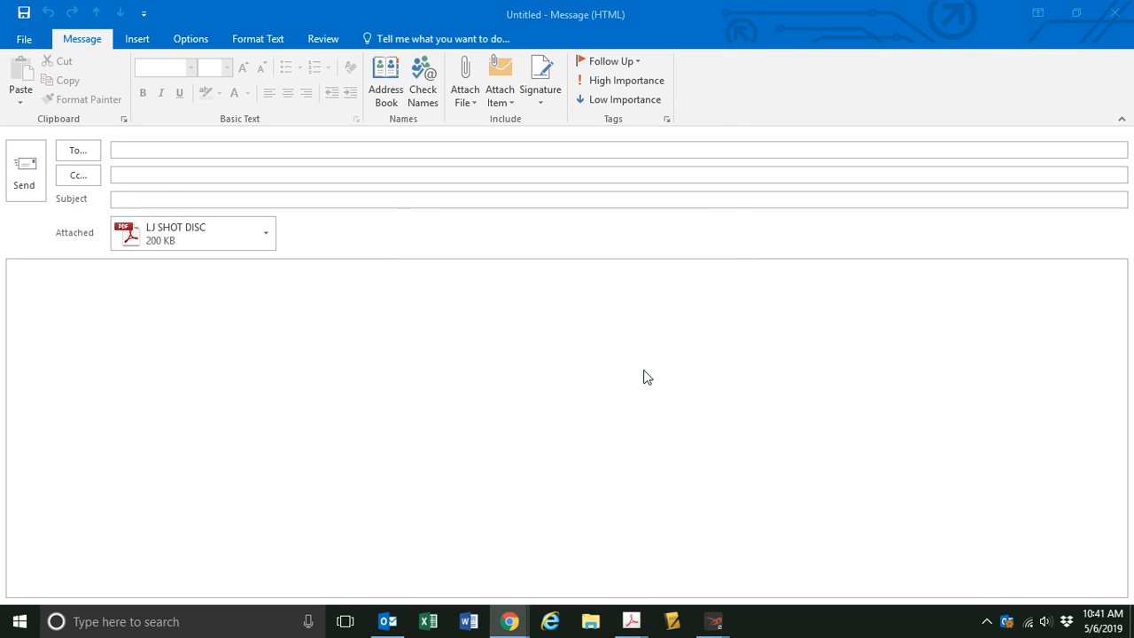
pyautogui.click(972, 14)
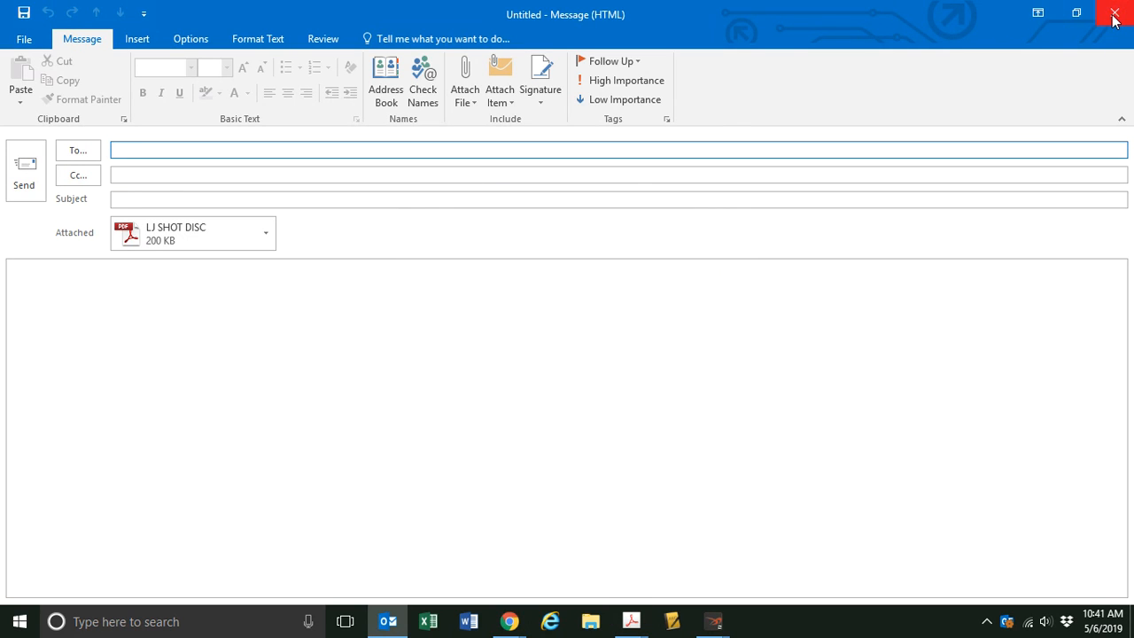
pyautogui.click(1113, 16)
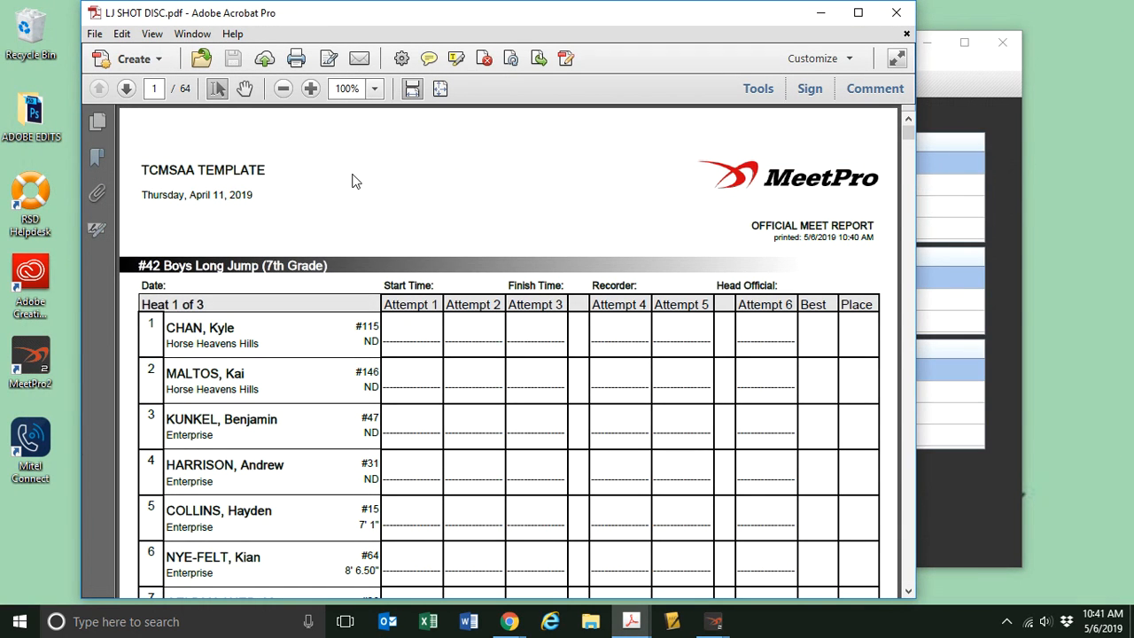
# Switch back to MeetPro and close the Horizontal Field Score Sheets settings
pyautogui.click(821, 10)
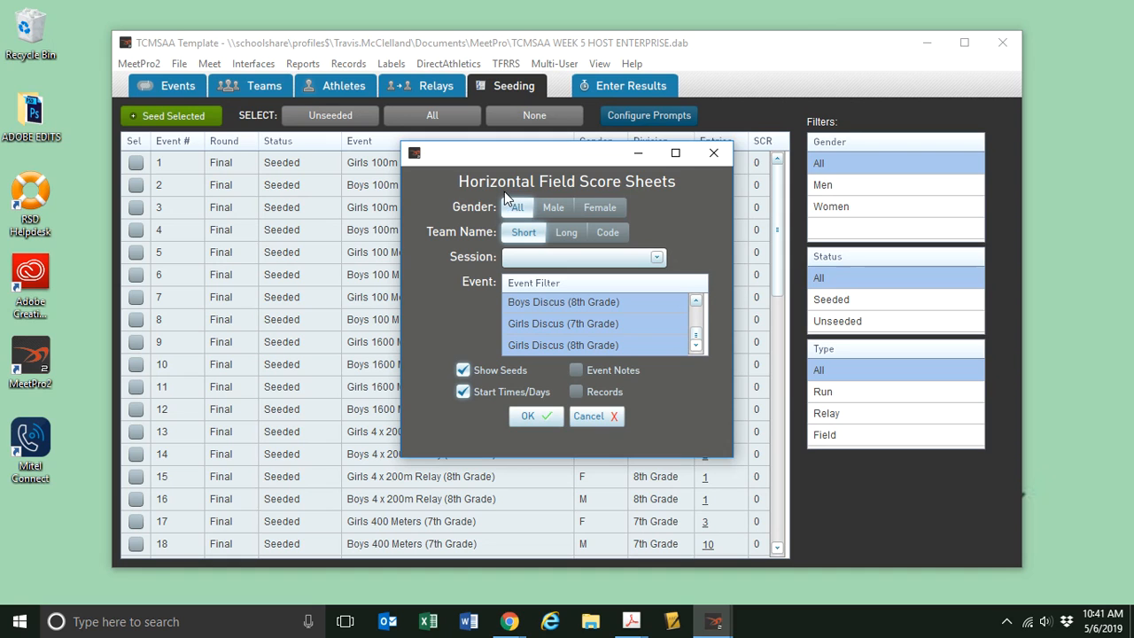
pyautogui.click(593, 417)
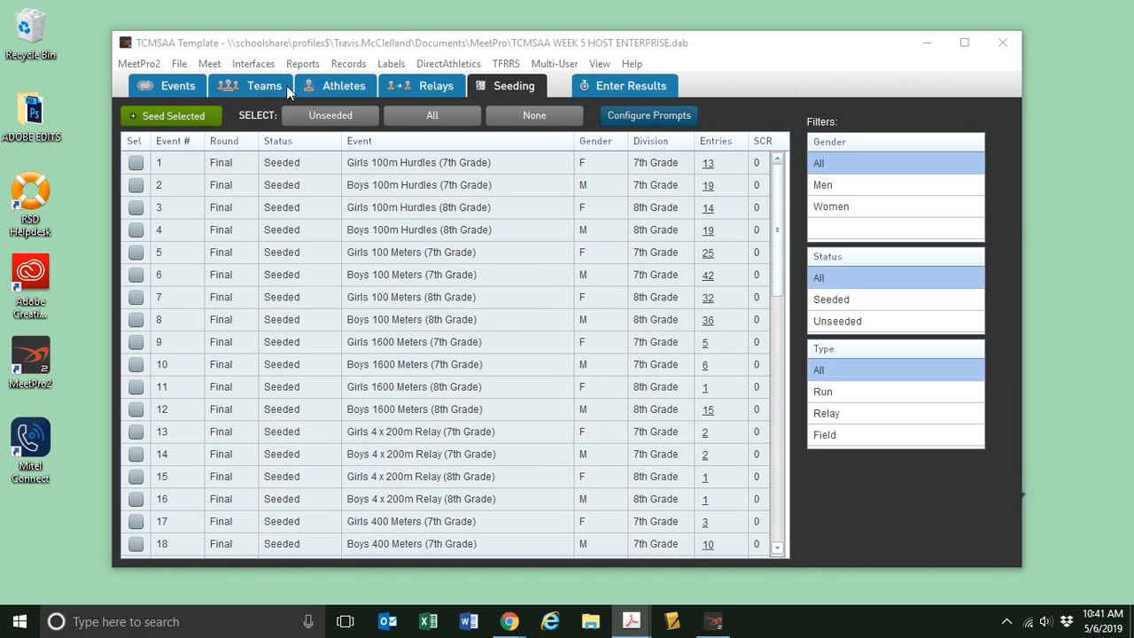
# Generate Vertical Field Score Sheets for the boys and girls High Jump events in both 7th and 8th grade
pyautogui.click(301, 64)
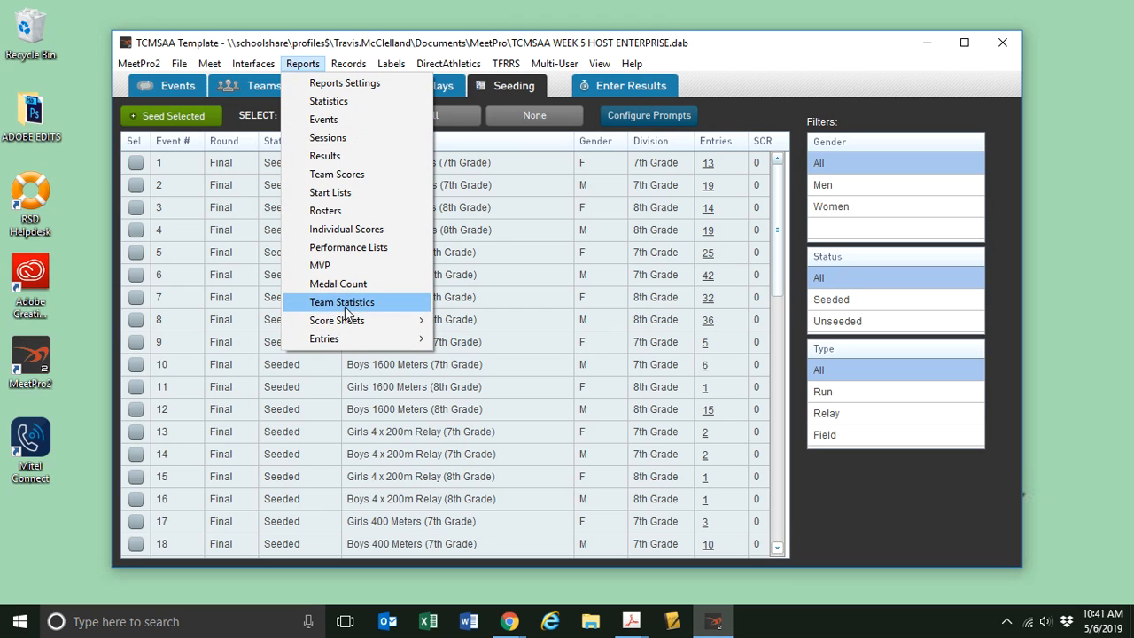
pyautogui.moveTo(355, 324)
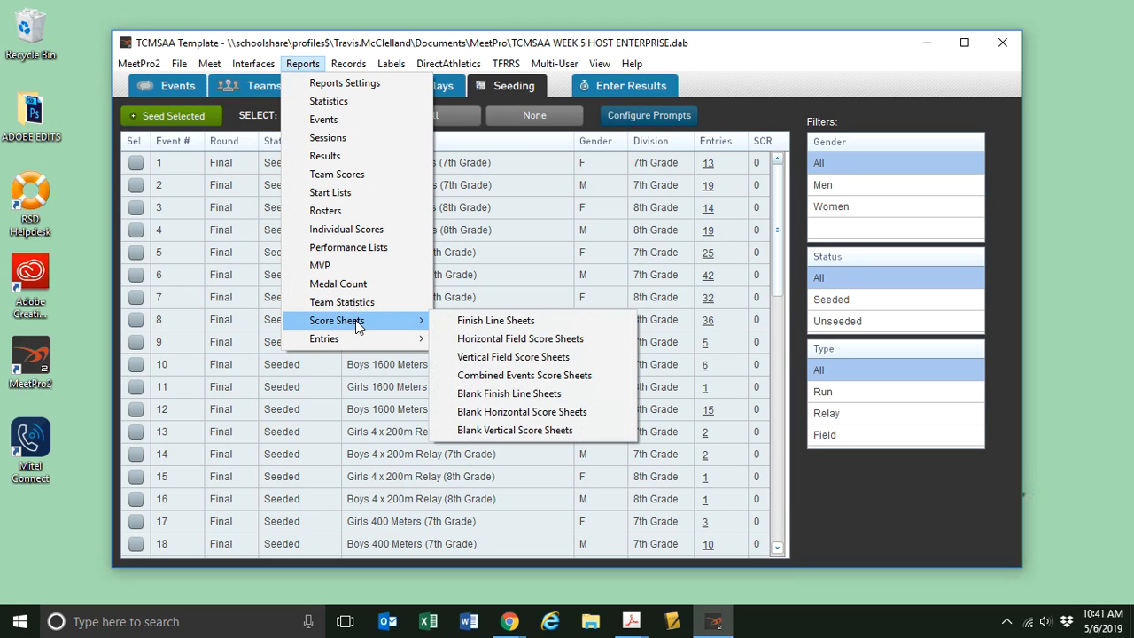
pyautogui.click(512, 362)
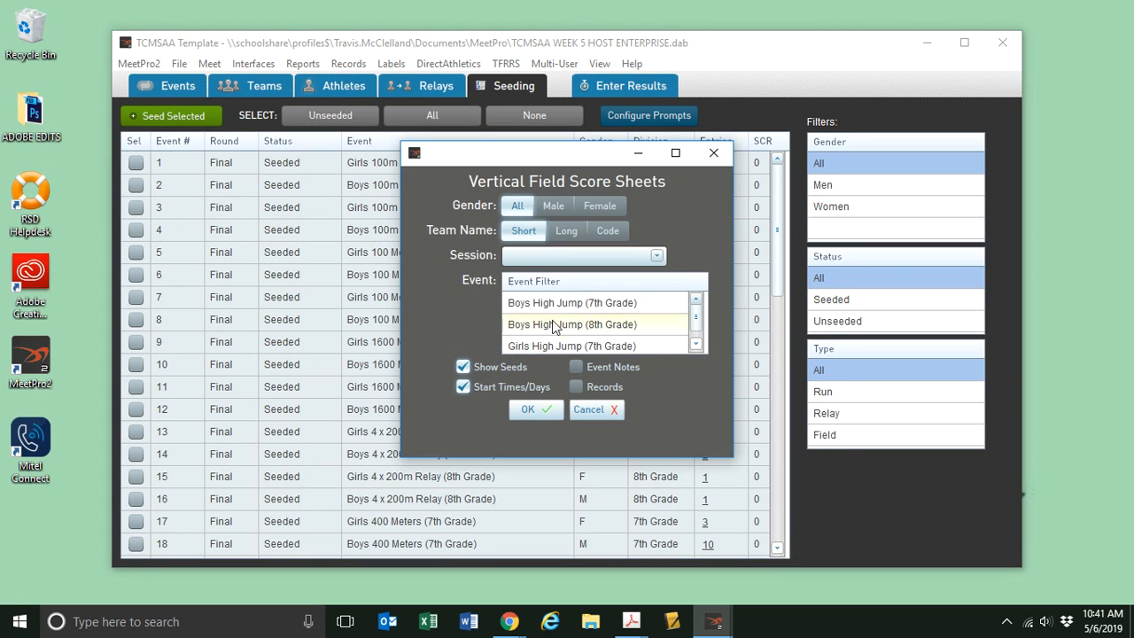
pyautogui.scroll(-1, 598, 303)
pyautogui.scroll(1, 598, 303)
pyautogui.click(583, 304)
pyautogui.scroll(-1, 584, 305)
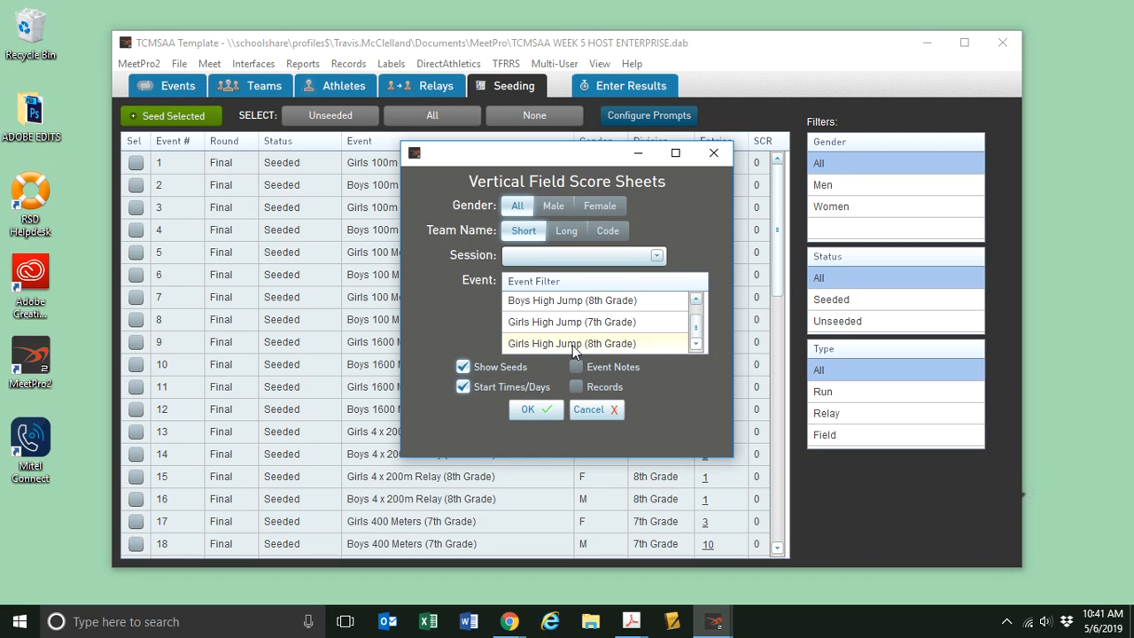
pyautogui.keyDown('shift'); pyautogui.click(572, 344); pyautogui.keyUp('shift')
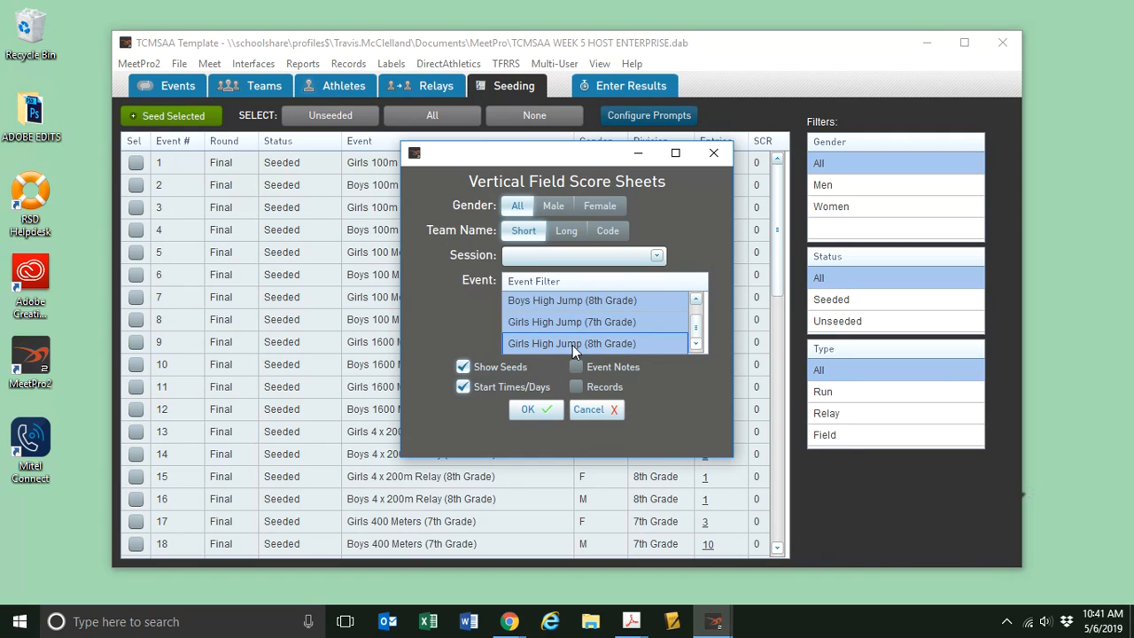
pyautogui.click(528, 413)
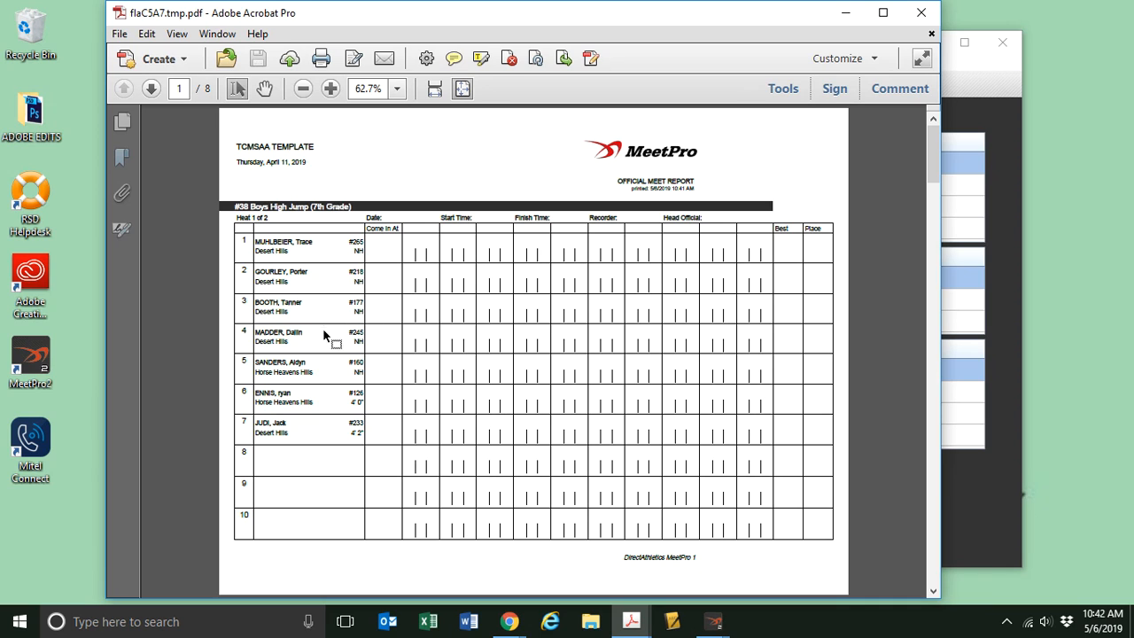
# Look through all pages of the high jump score sheets PDF and minimize its window
pyautogui.scroll(-7, 324, 319)
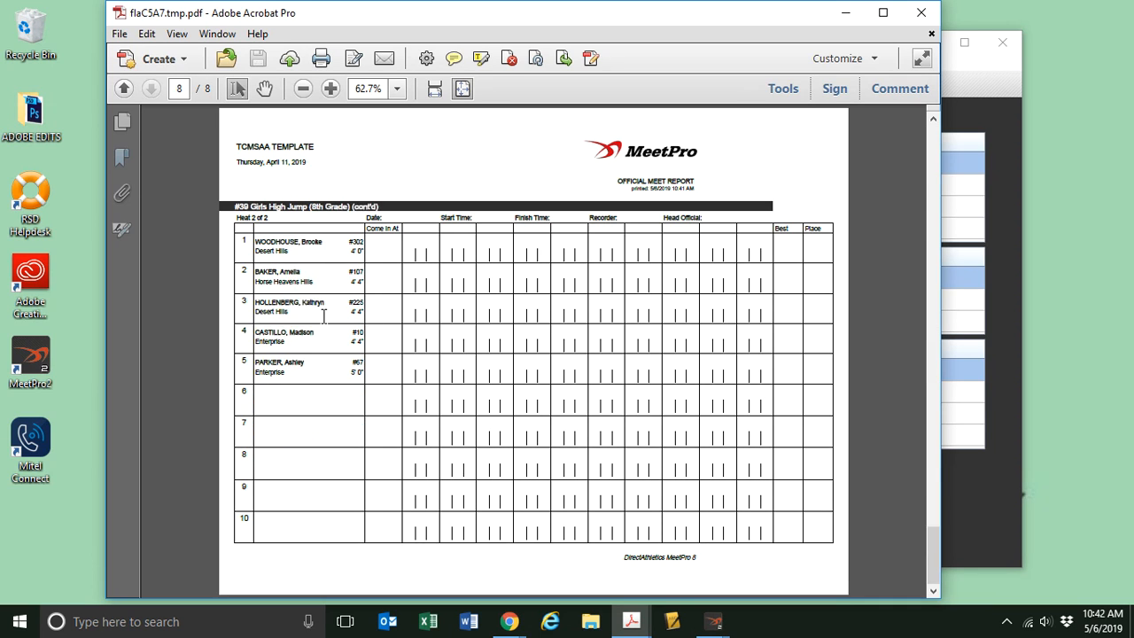
pyautogui.scroll(7, 324, 322)
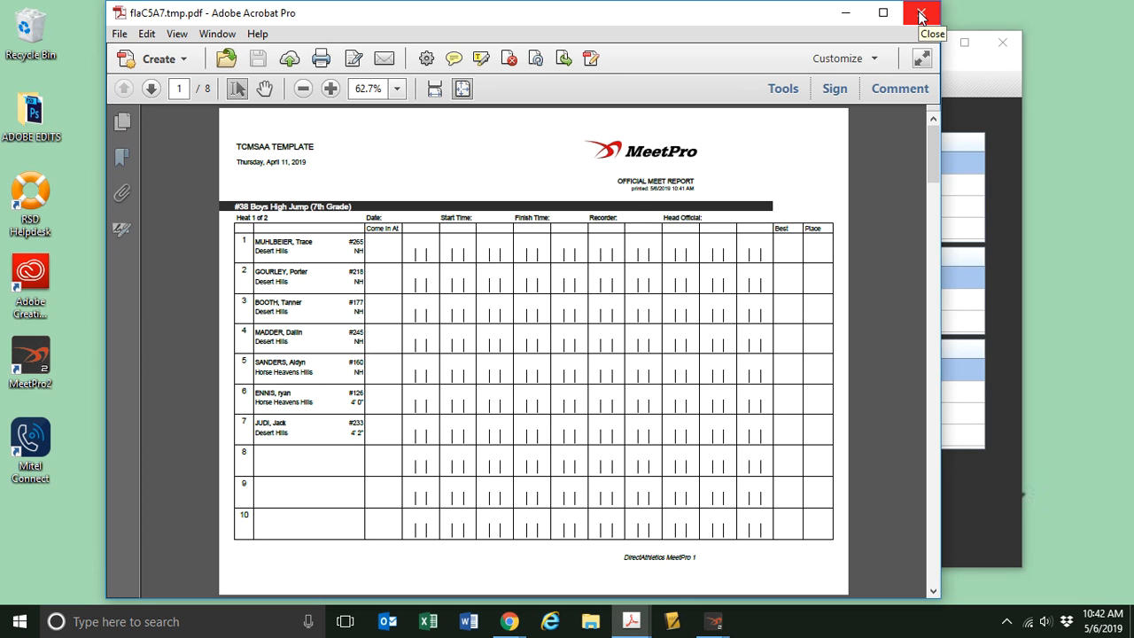
pyautogui.click(842, 16)
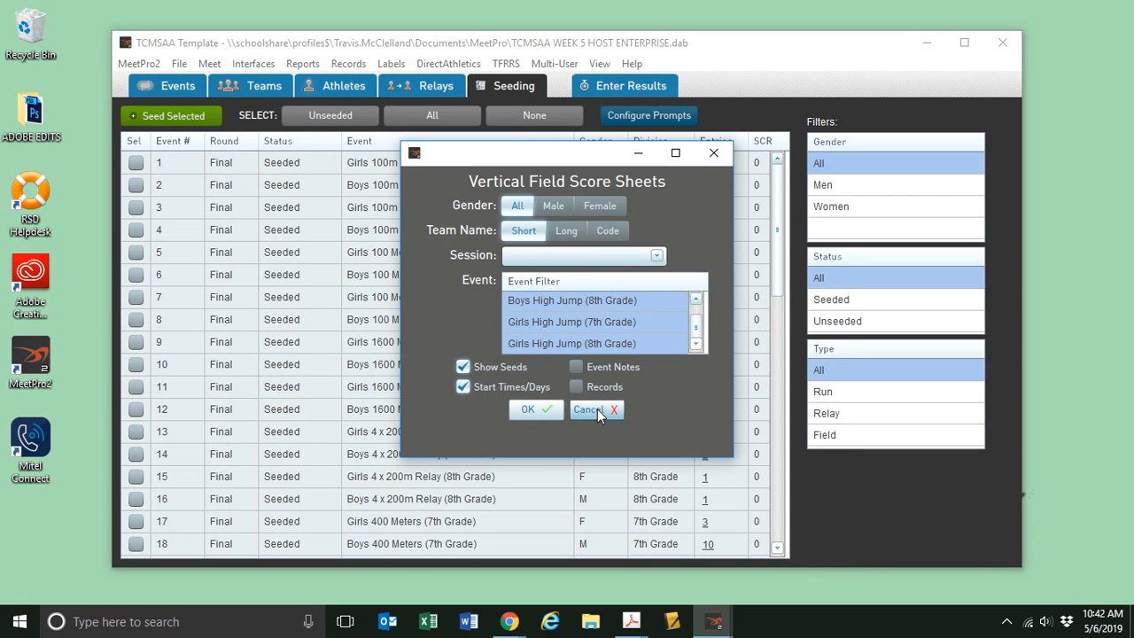
# Bring up the open finish line sheets PDF and look over the first page of the start list PDF
pyautogui.click(631, 622)
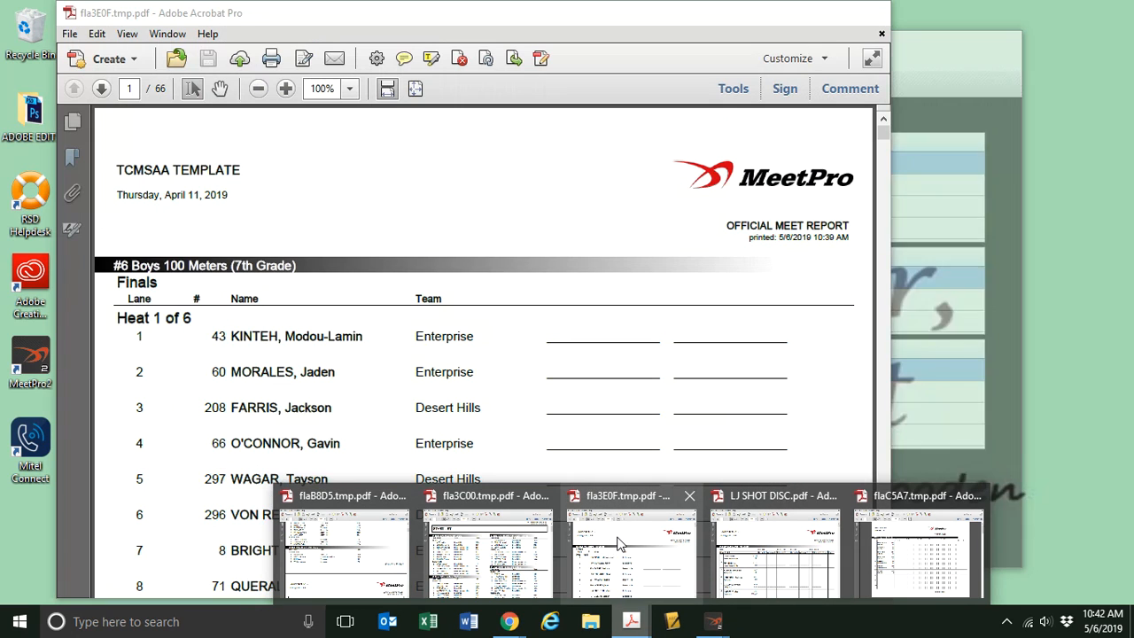
pyautogui.click(620, 542)
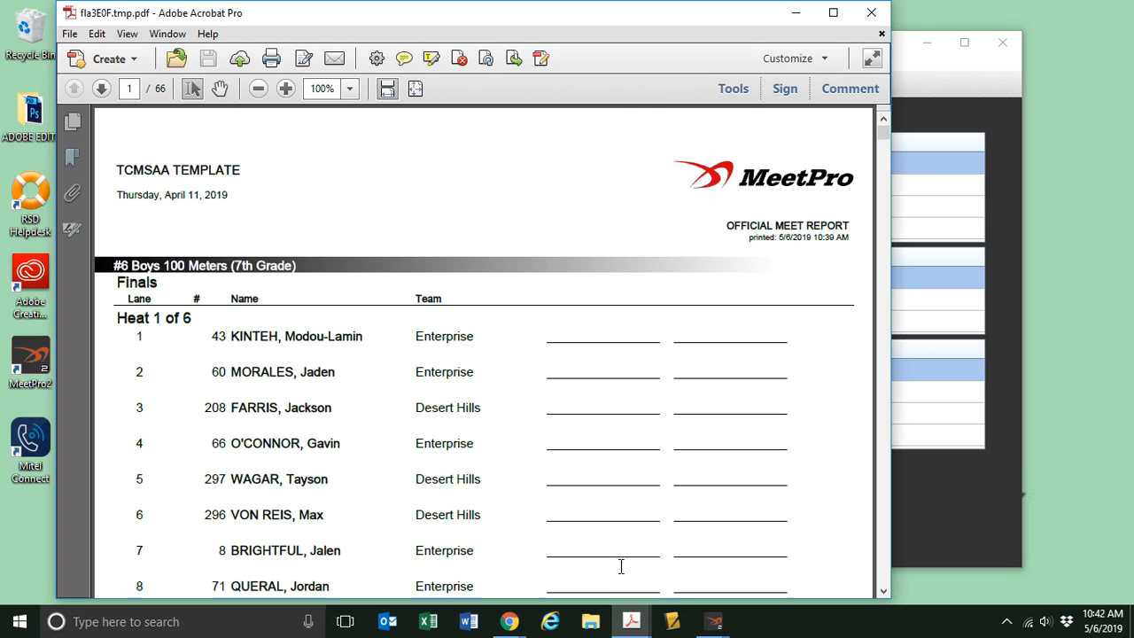
pyautogui.moveTo(632, 627)
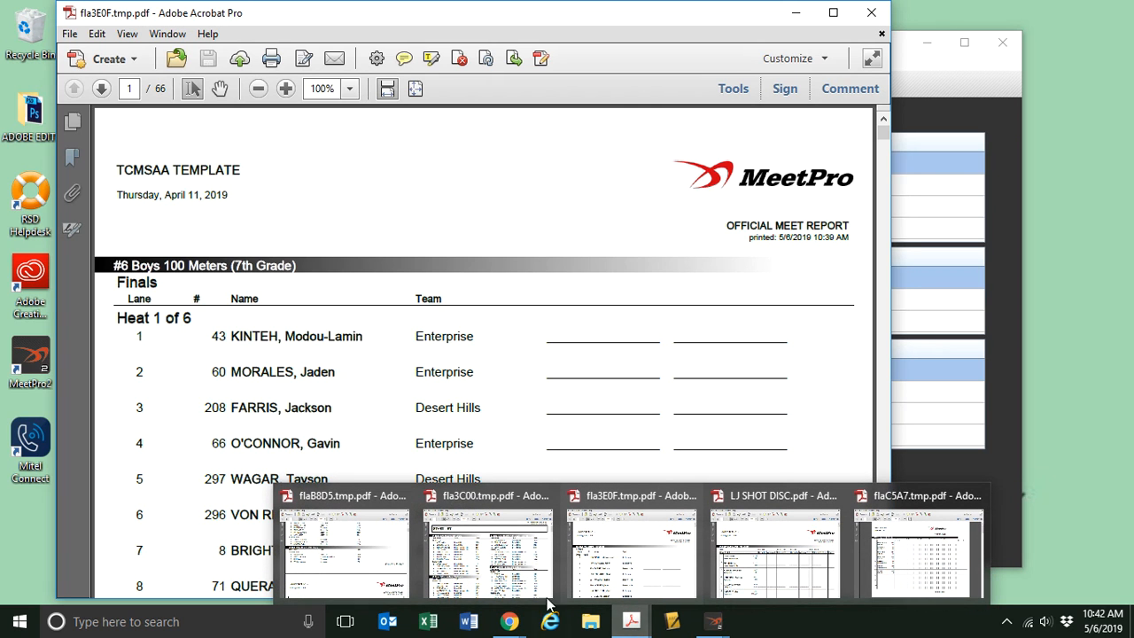
pyautogui.click(535, 553)
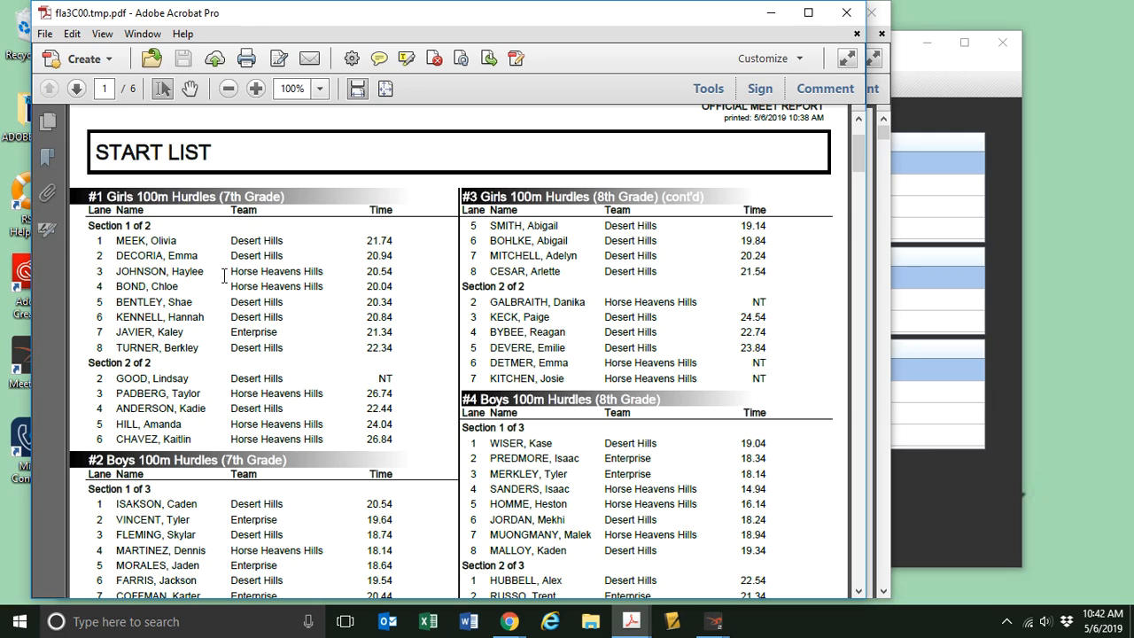
pyautogui.scroll(-10, 212, 286)
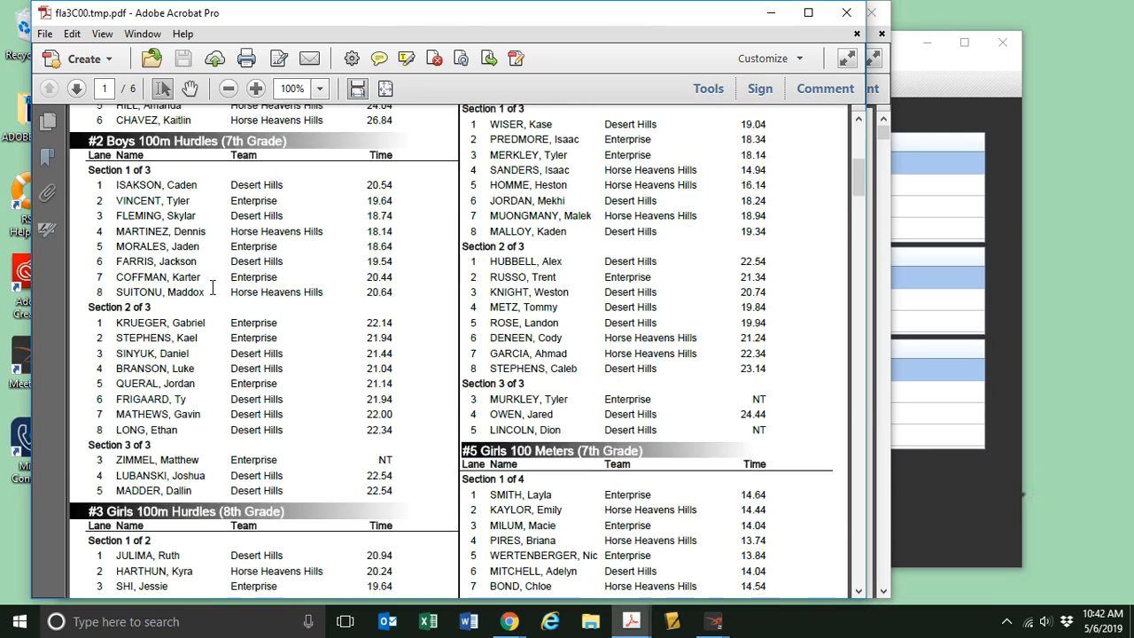
pyautogui.scroll(10, 212, 286)
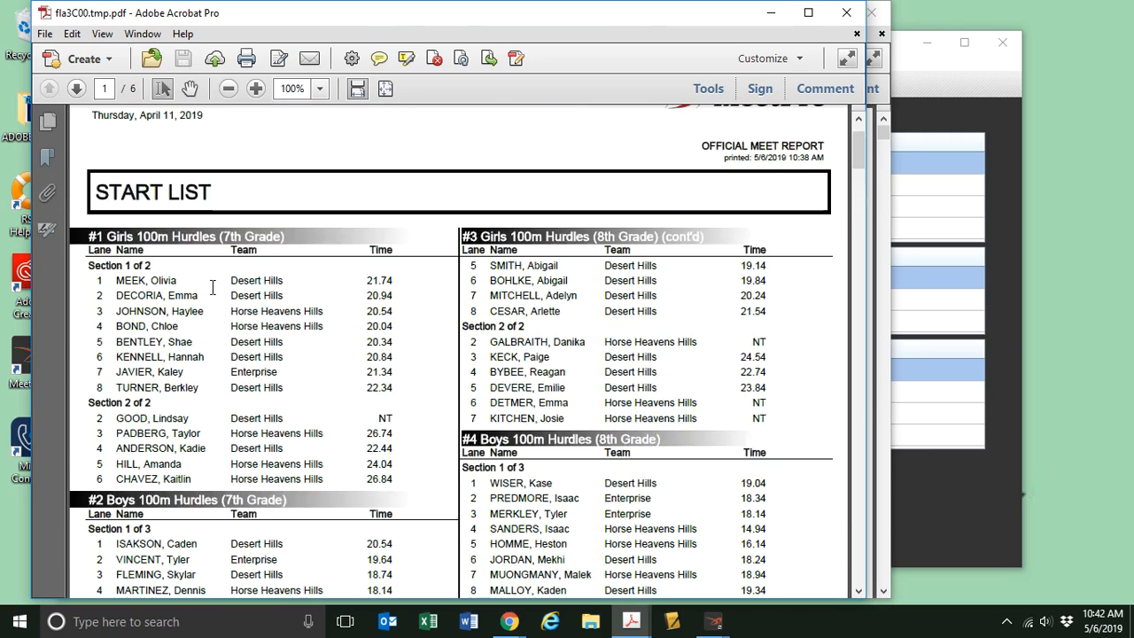
# Return to the finish line sheets PDF for the running events and close it
pyautogui.moveTo(623, 628)
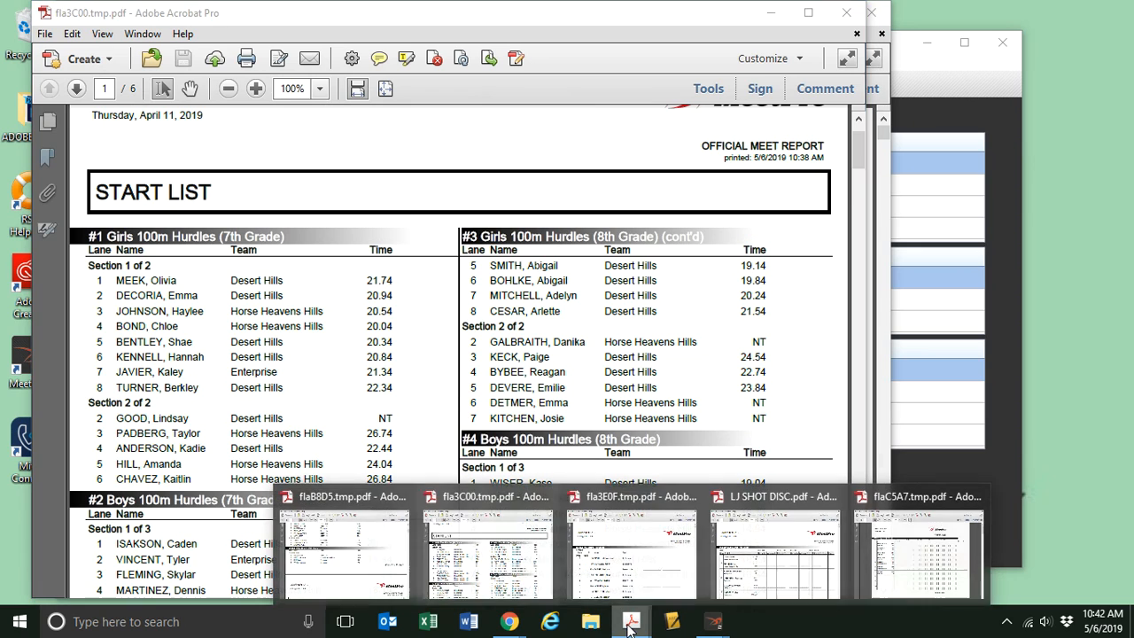
pyautogui.click(647, 561)
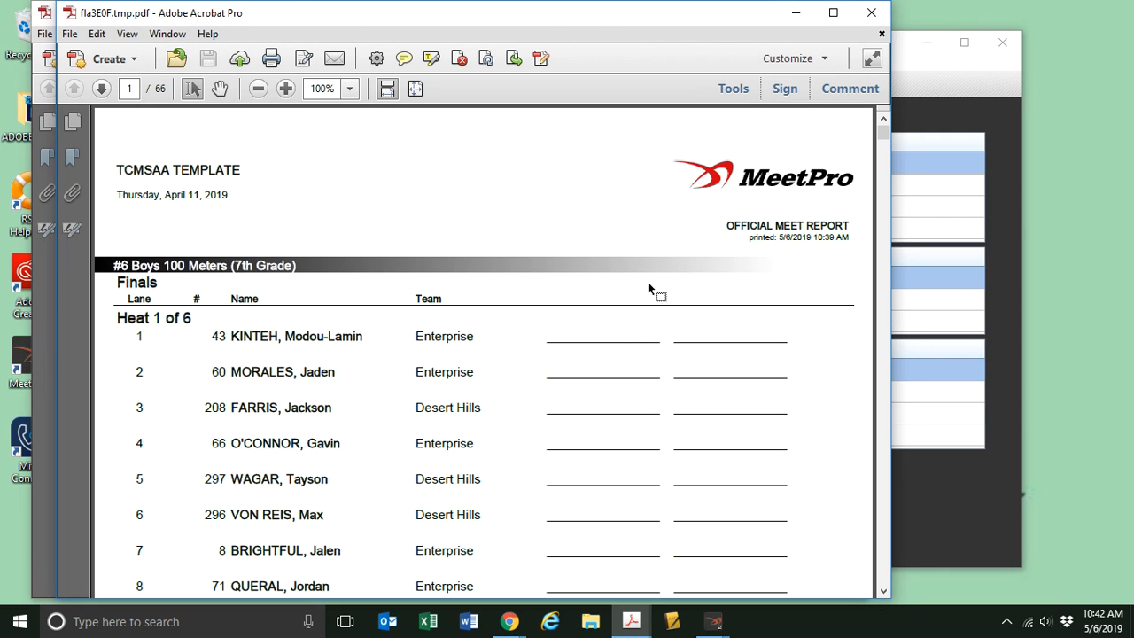
pyautogui.click(870, 12)
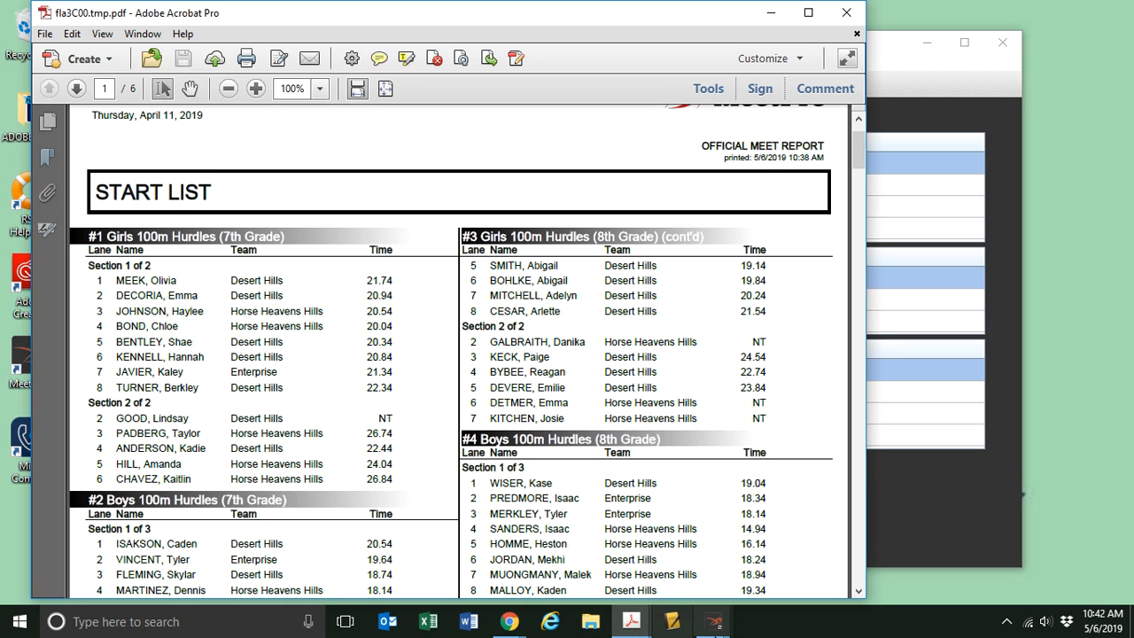
pyautogui.click(509, 621)
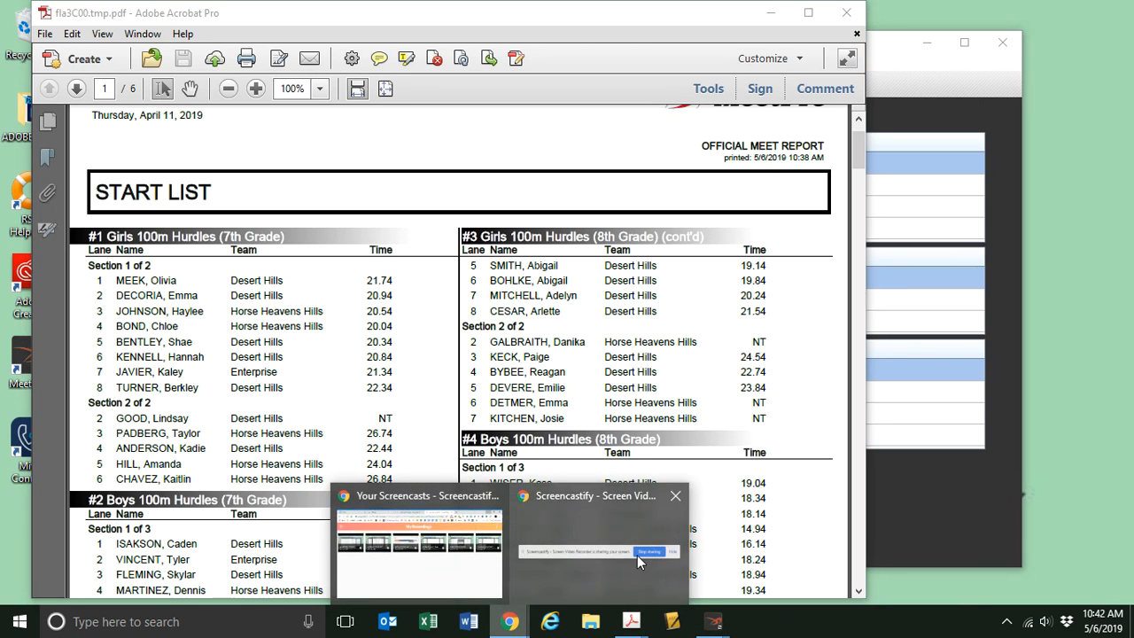